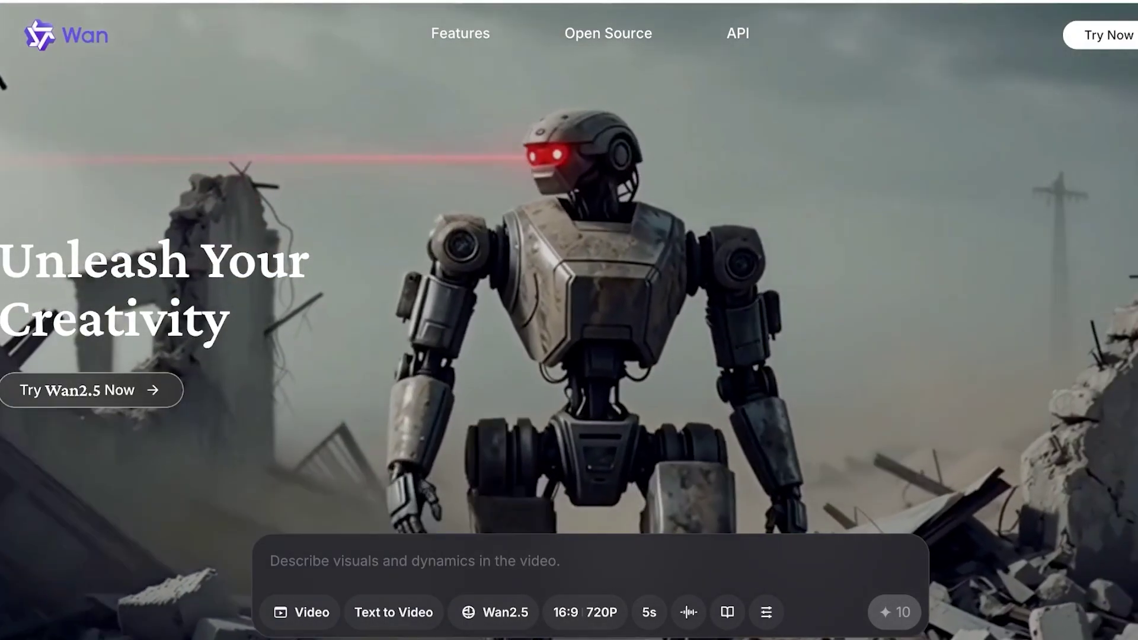
Enter the new account's full name and e-mail address on the Wan sign-up form.
{"action": "scroll", "coordinate": [569, 320], "scroll_direction": "down", "scroll_amount": 1}
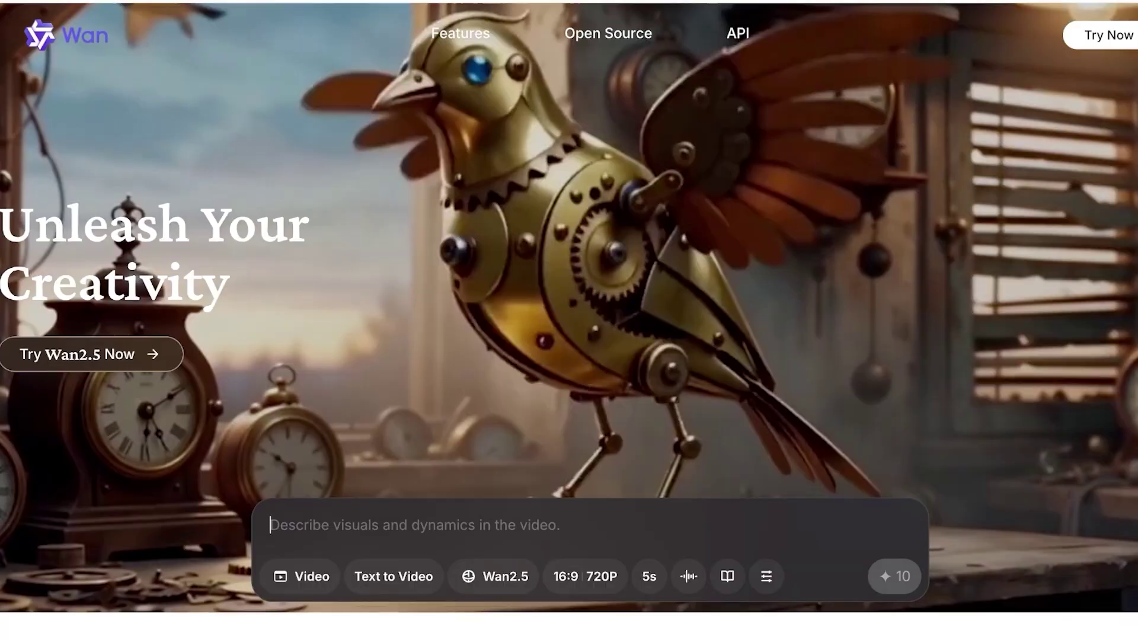
{"action": "scroll", "coordinate": [569, 320], "scroll_direction": "down", "scroll_amount": 3}
{"action": "scroll", "coordinate": [569, 320], "scroll_direction": "down", "scroll_amount": 5}
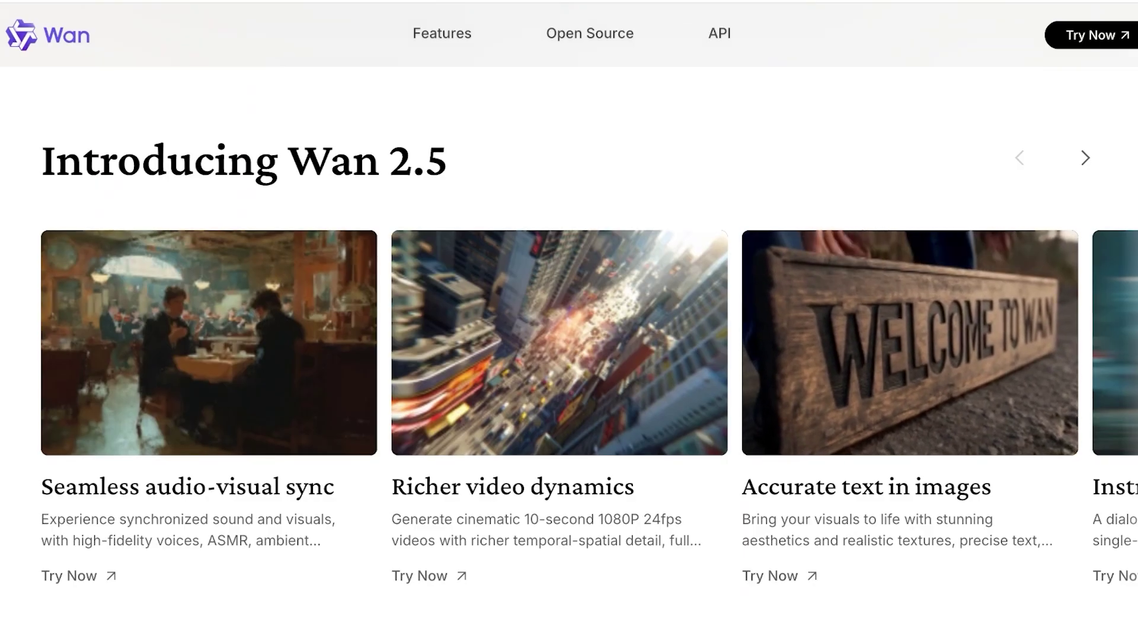
{"action": "scroll", "coordinate": [569, 320], "scroll_direction": "down", "scroll_amount": 2}
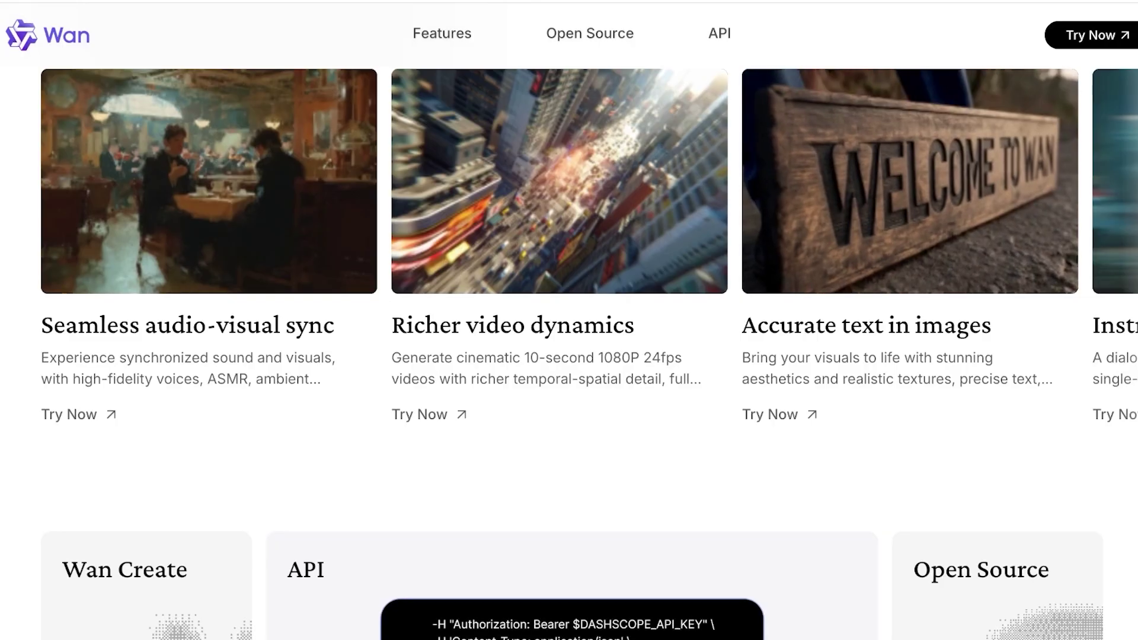
{"action": "scroll", "coordinate": [569, 320], "scroll_direction": "down", "scroll_amount": 5}
{"action": "scroll", "coordinate": [569, 320], "scroll_direction": "down", "scroll_amount": 8}
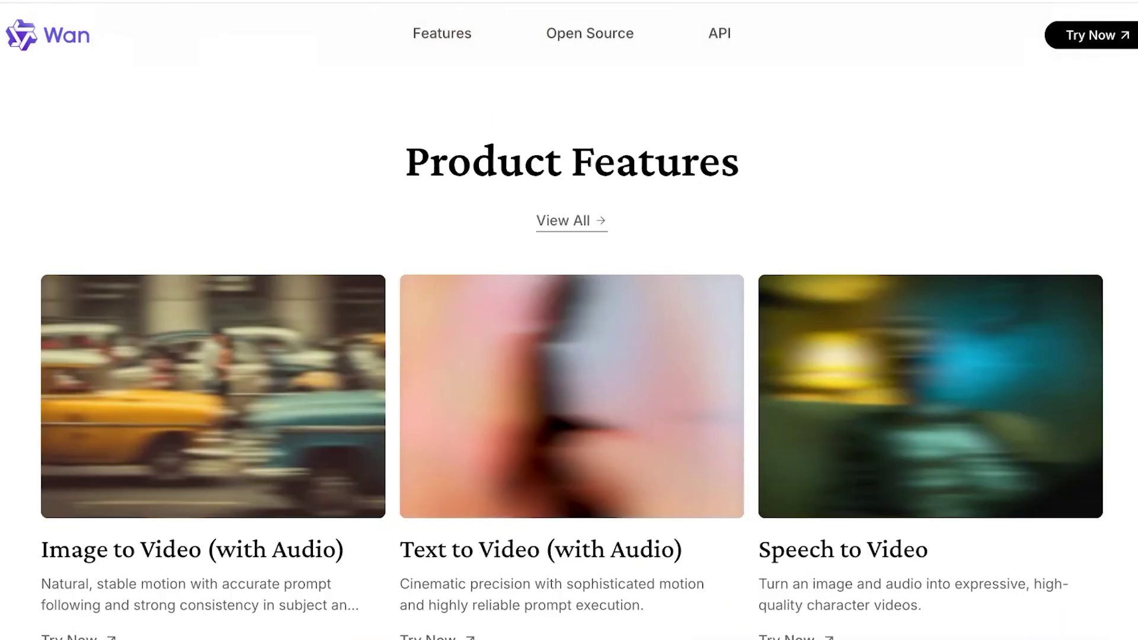
{"action": "scroll", "coordinate": [569, 320], "scroll_direction": "up", "scroll_amount": 7}
{"action": "scroll", "coordinate": [569, 320], "scroll_direction": "down", "scroll_amount": 1}
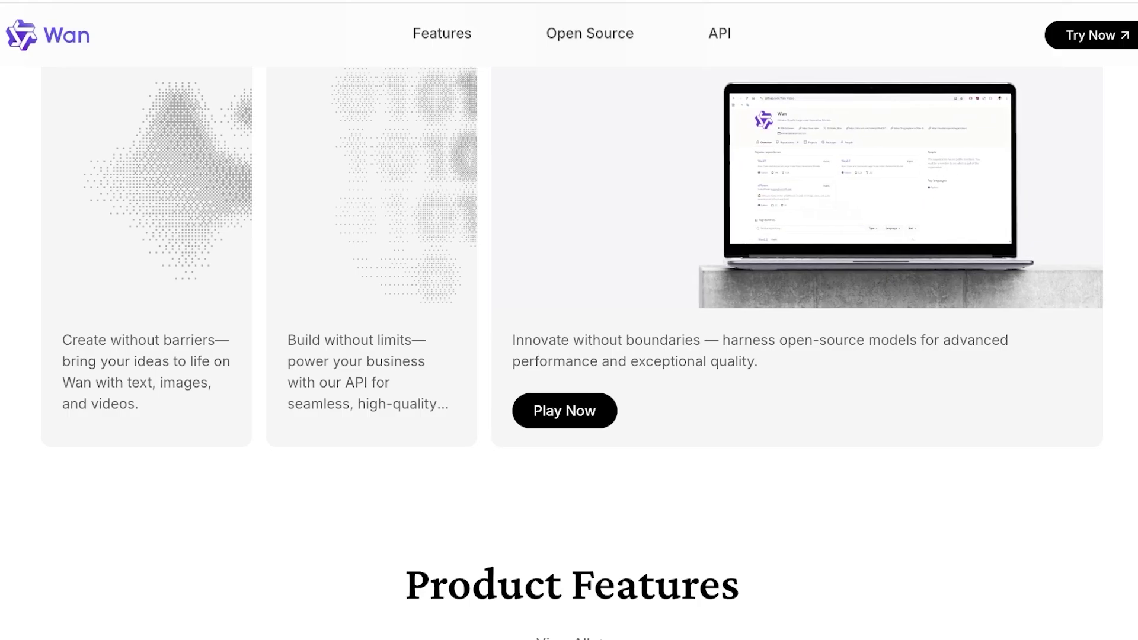
{"action": "scroll", "coordinate": [569, 320], "scroll_direction": "down", "scroll_amount": 3}
{"action": "scroll", "coordinate": [569, 320], "scroll_direction": "down", "scroll_amount": 15}
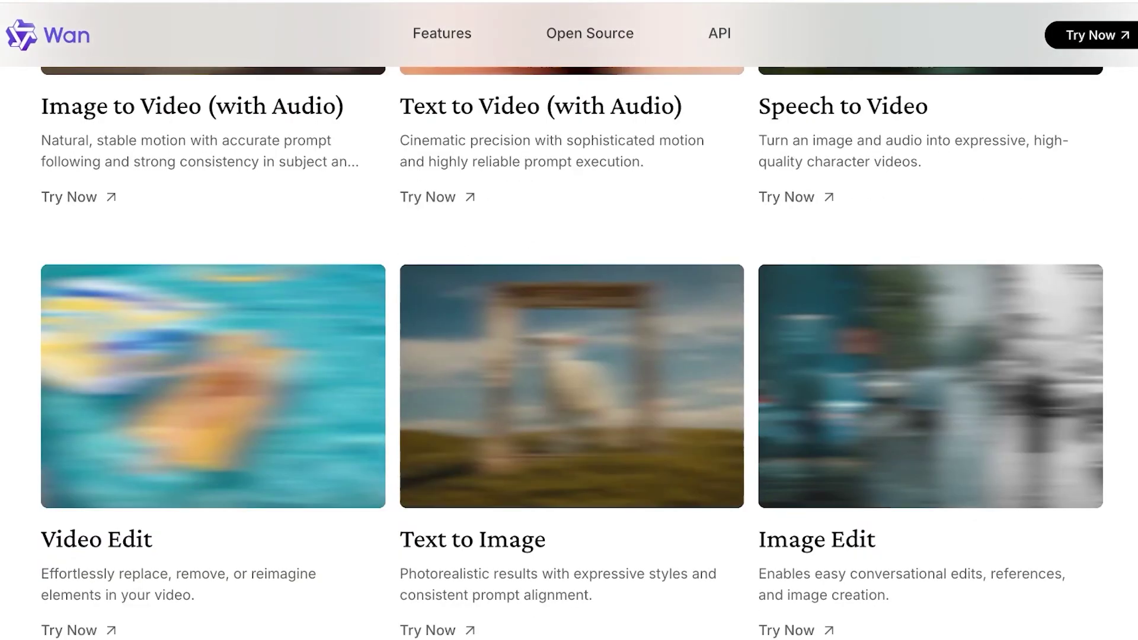
{"action": "scroll", "coordinate": [569, 320], "scroll_direction": "down", "scroll_amount": 5}
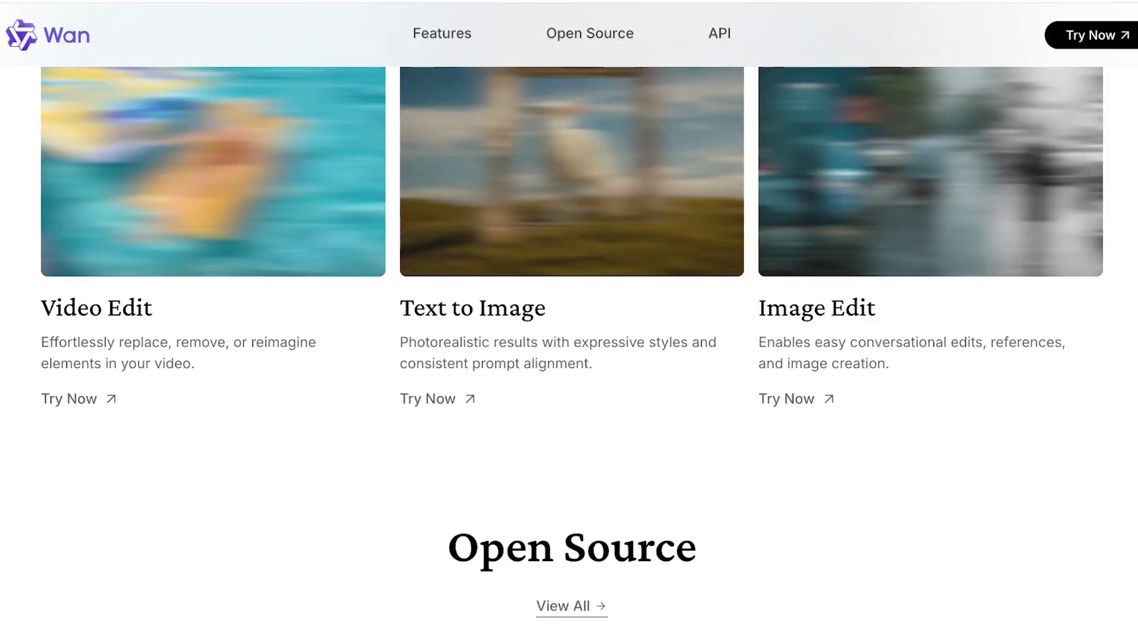
{"action": "scroll", "coordinate": [569, 320], "scroll_direction": "down", "scroll_amount": 1}
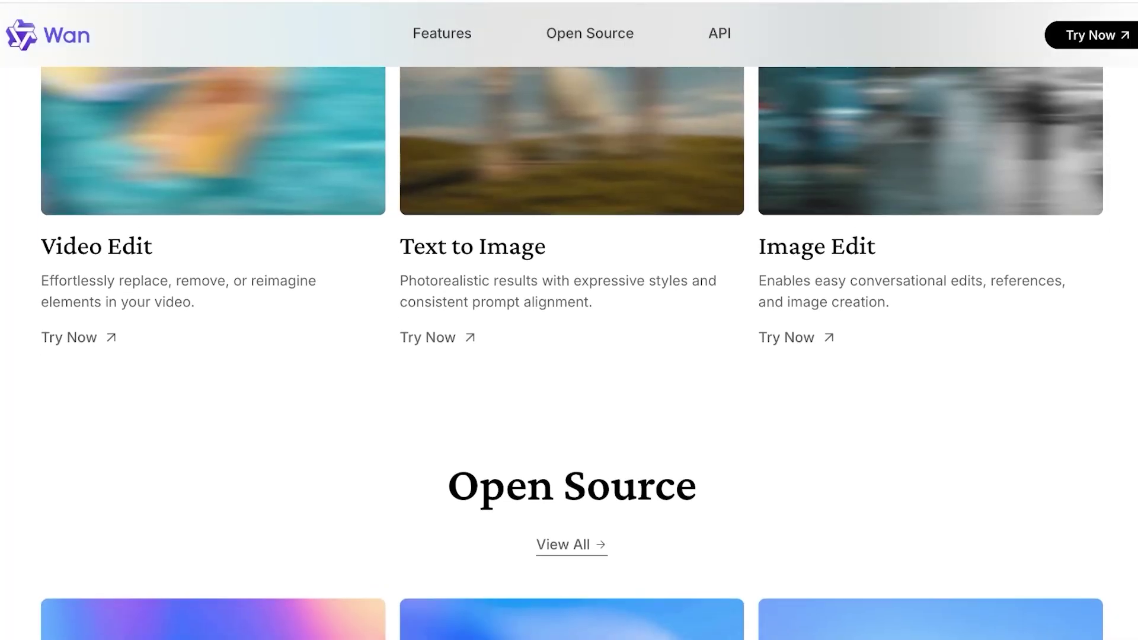
{"action": "scroll", "coordinate": [569, 320], "scroll_direction": "up", "scroll_amount": 20}
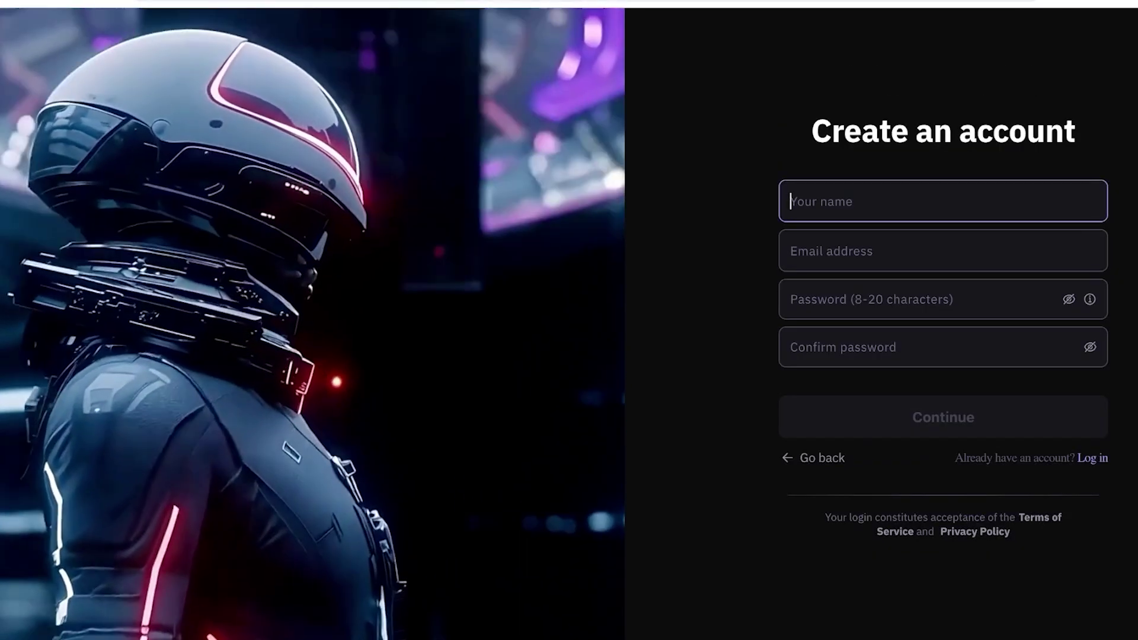
{"action": "type", "text": "Midge Maisel"}
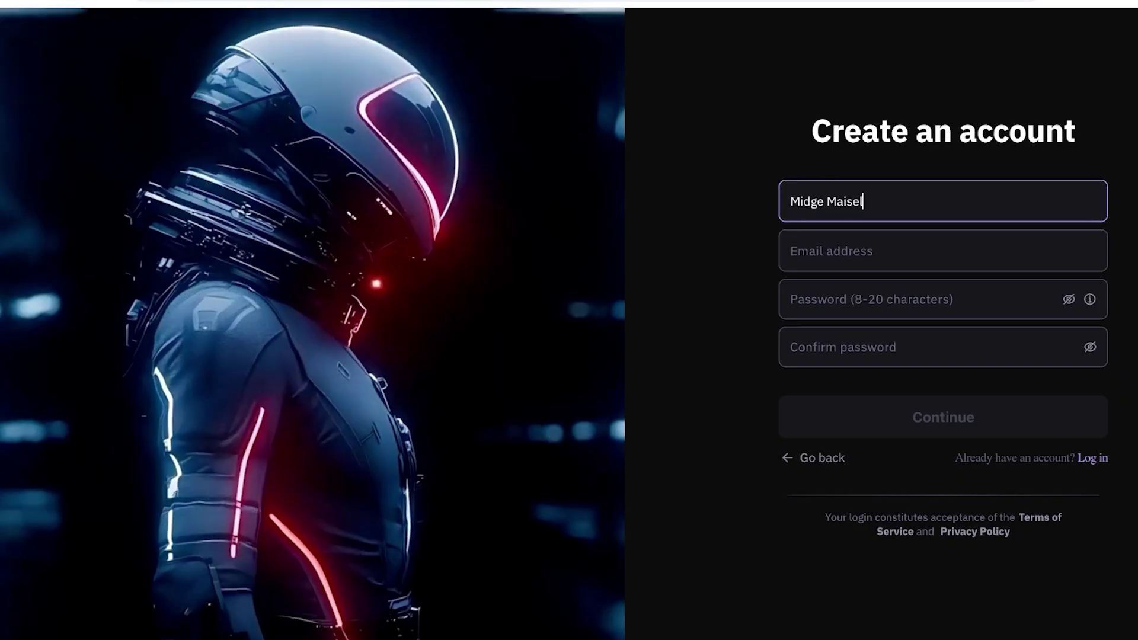
{"action": "left_click", "coordinate": [942, 251]}
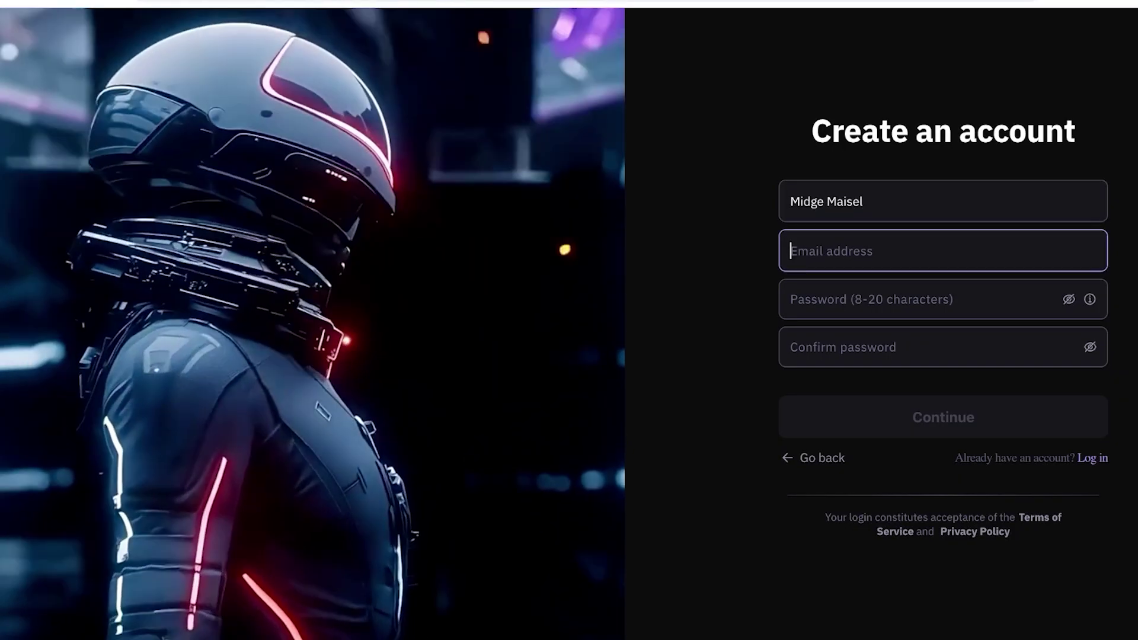
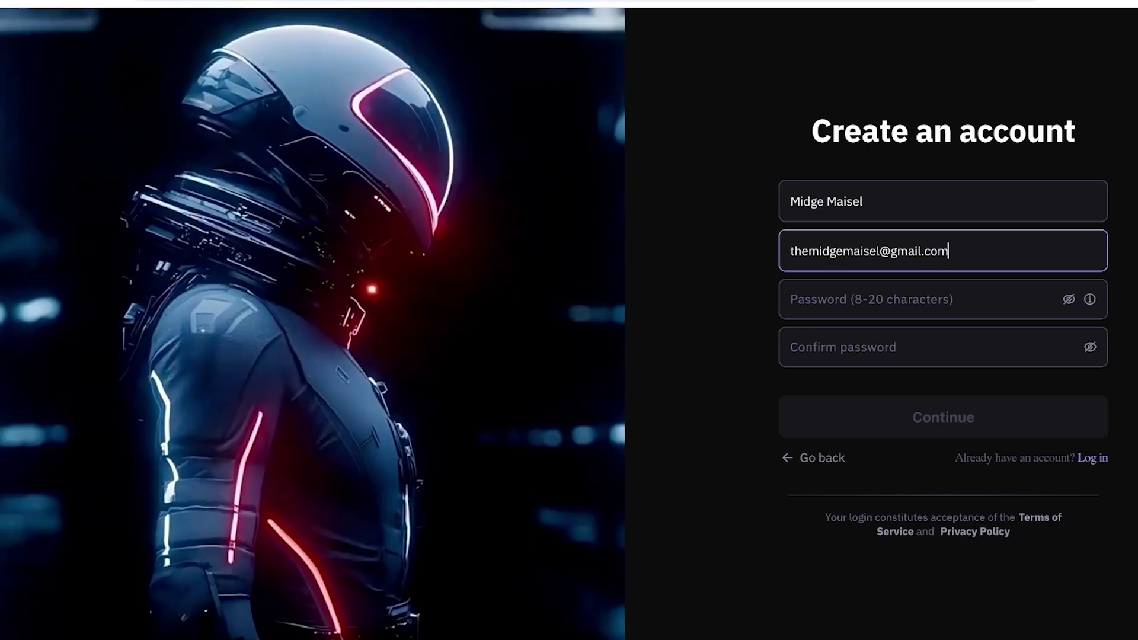
Enter and confirm the account password, then submit the sign-up form.
{"action": "key", "text": "Tab"}
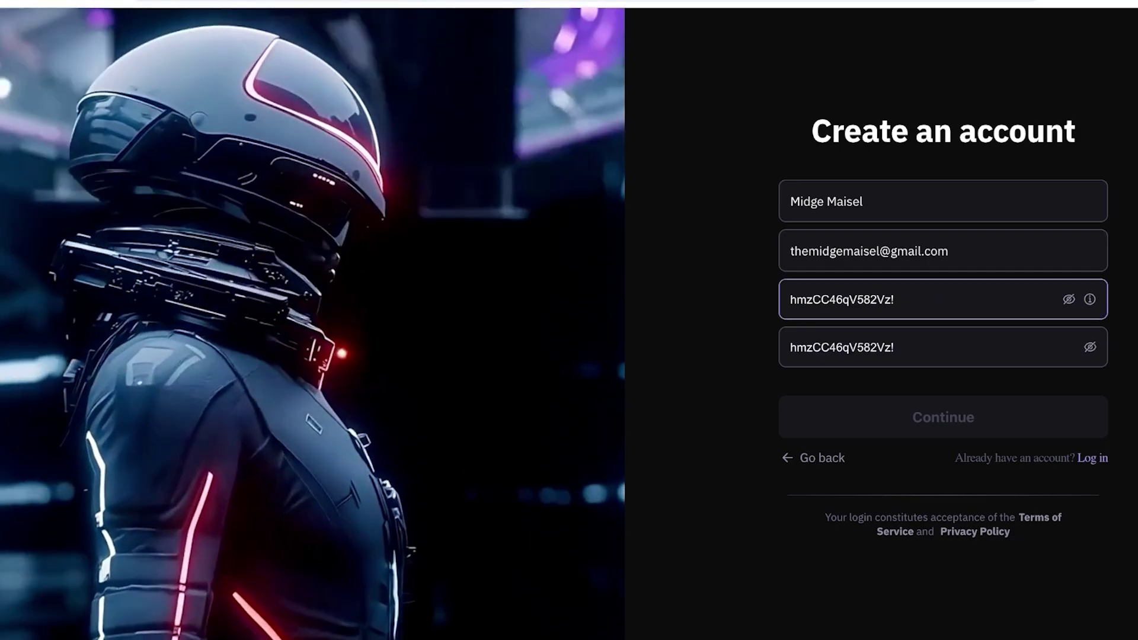
{"action": "type", "text": "•••••••••"}
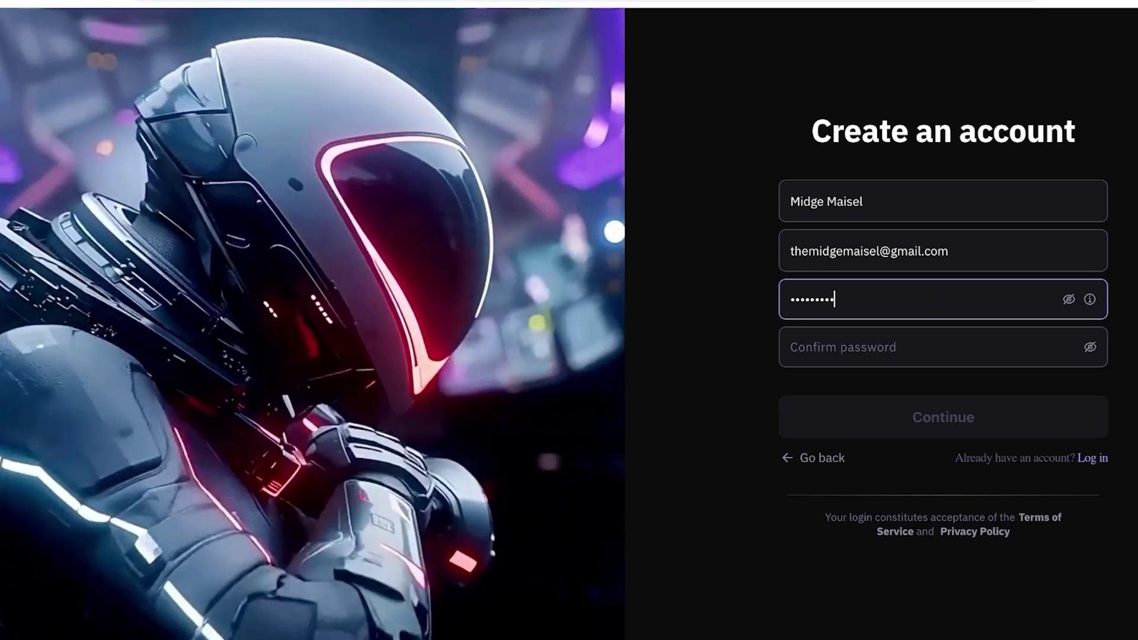
{"action": "left_click", "coordinate": [942, 346]}
{"action": "type", "text": "•••••••••"}
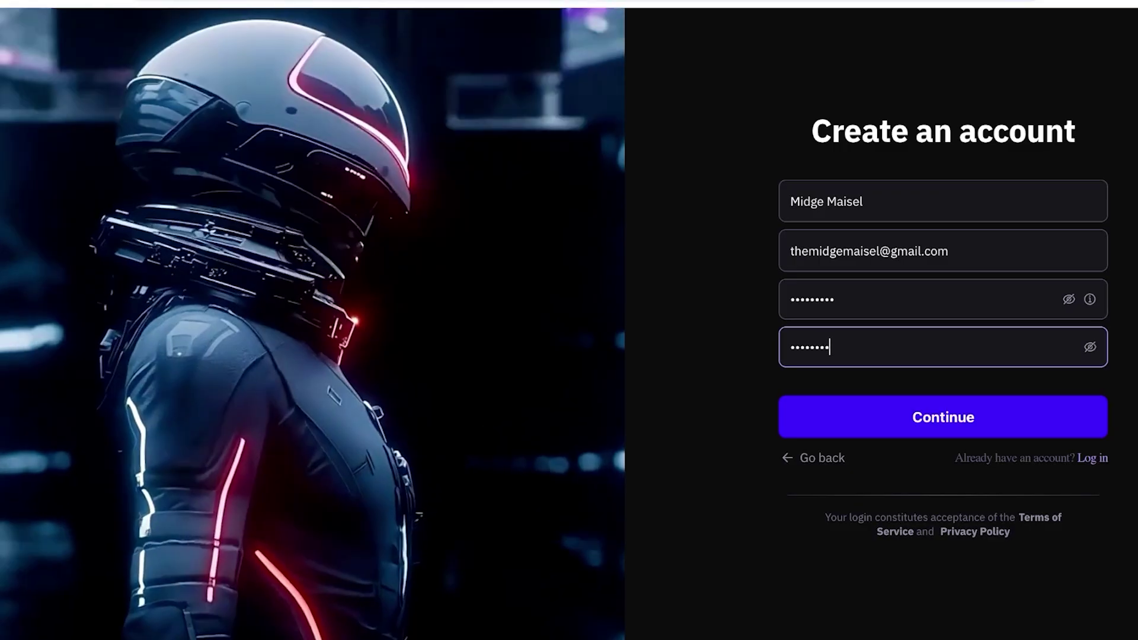
{"action": "key", "text": "Tab"}
{"action": "key", "text": "Return"}
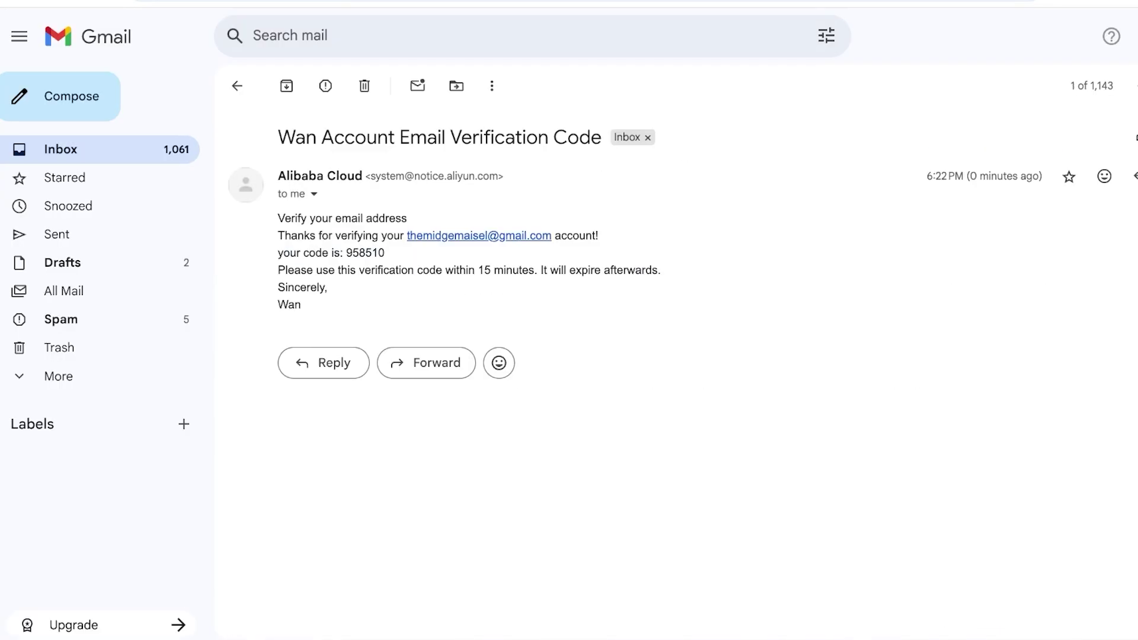
Copy the code from Wan's verification email and paste it into the sign-up verification field.
{"action": "double_click", "coordinate": [365, 252]}
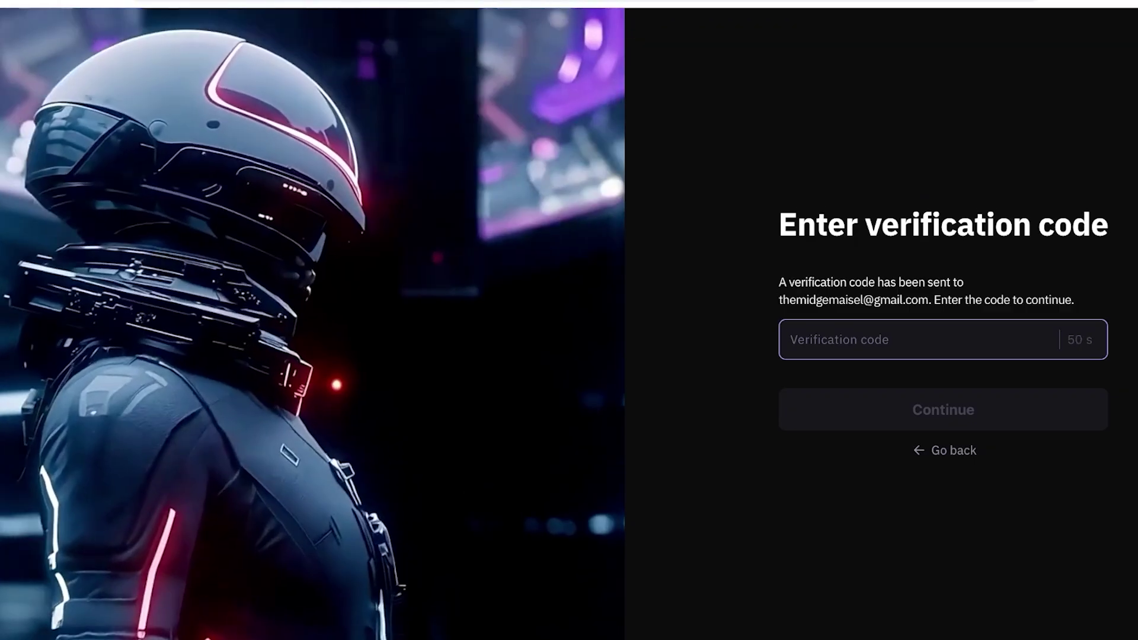
{"action": "key", "text": "ctrl+v"}
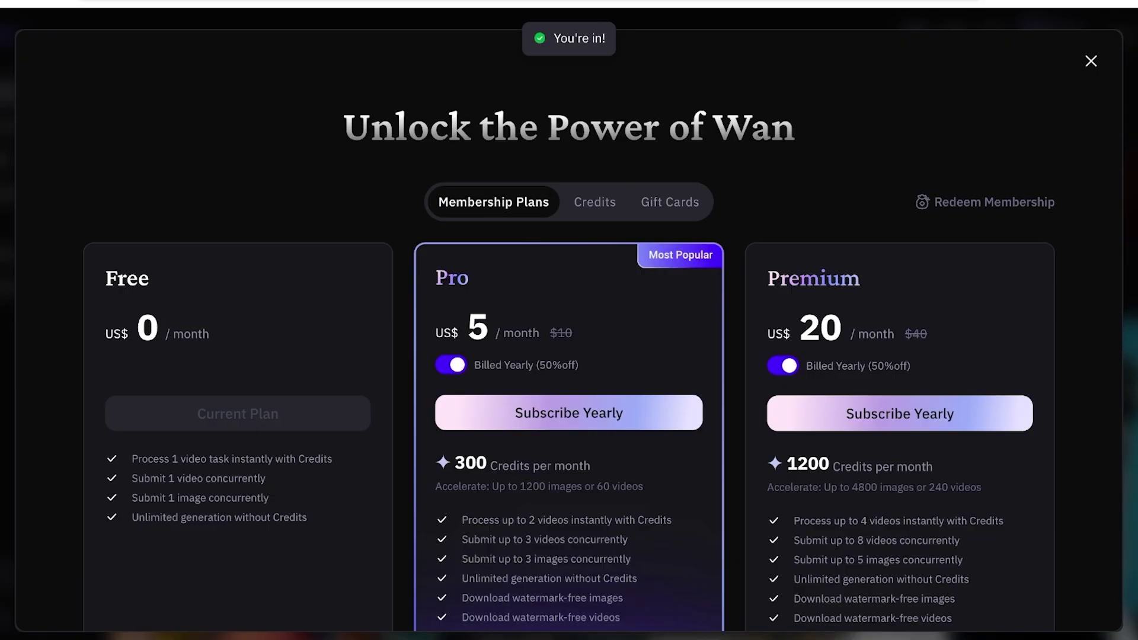
Browse the credit packs and gift card offers, then return to the membership plans.
{"action": "left_click", "coordinate": [595, 202]}
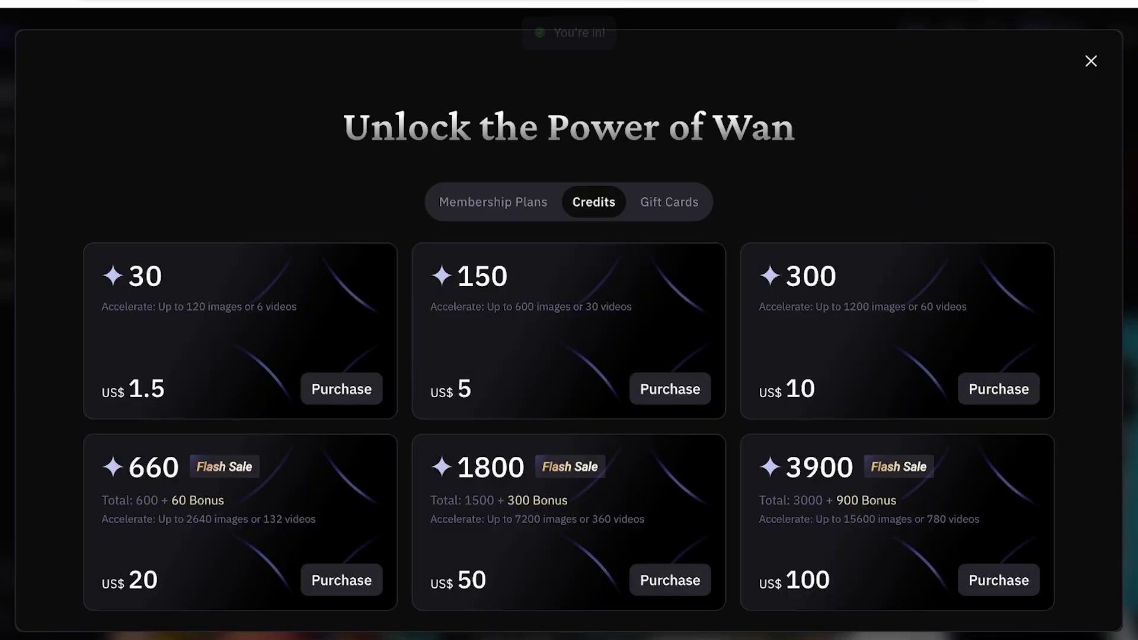
{"action": "left_click", "coordinate": [493, 202]}
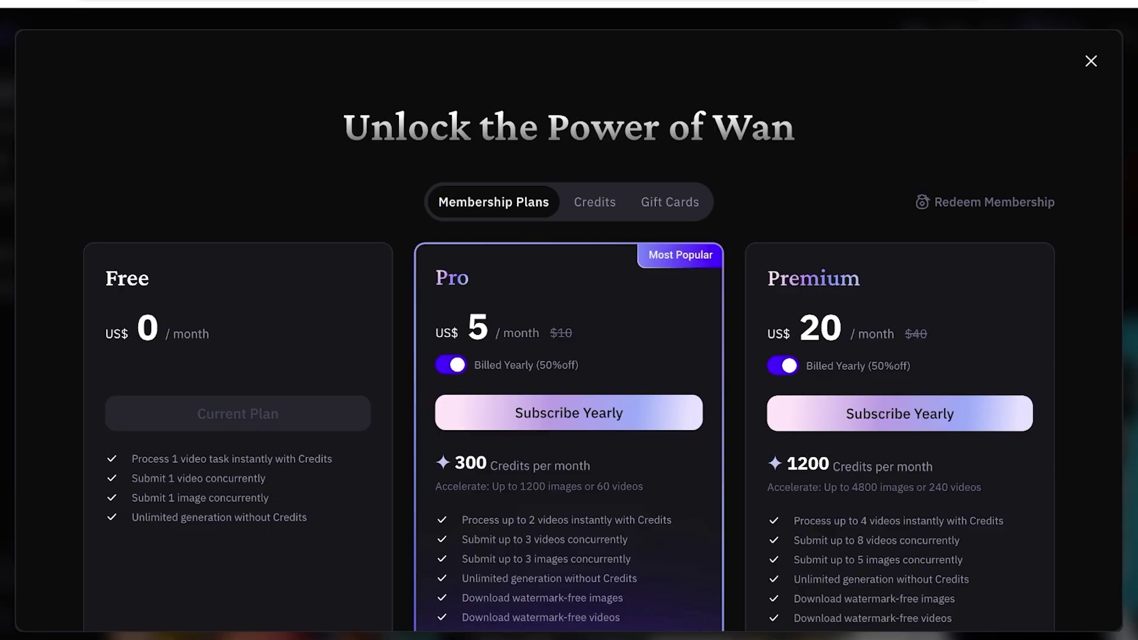
{"action": "left_click", "coordinate": [593, 202]}
{"action": "left_click", "coordinate": [669, 202]}
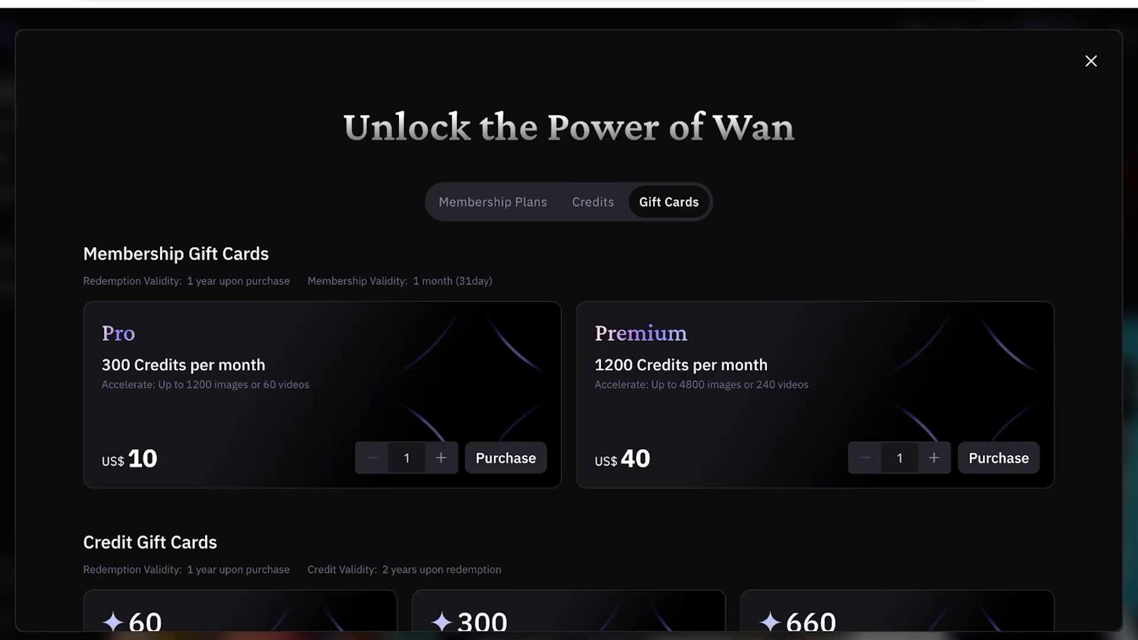
{"action": "left_click", "coordinate": [493, 202]}
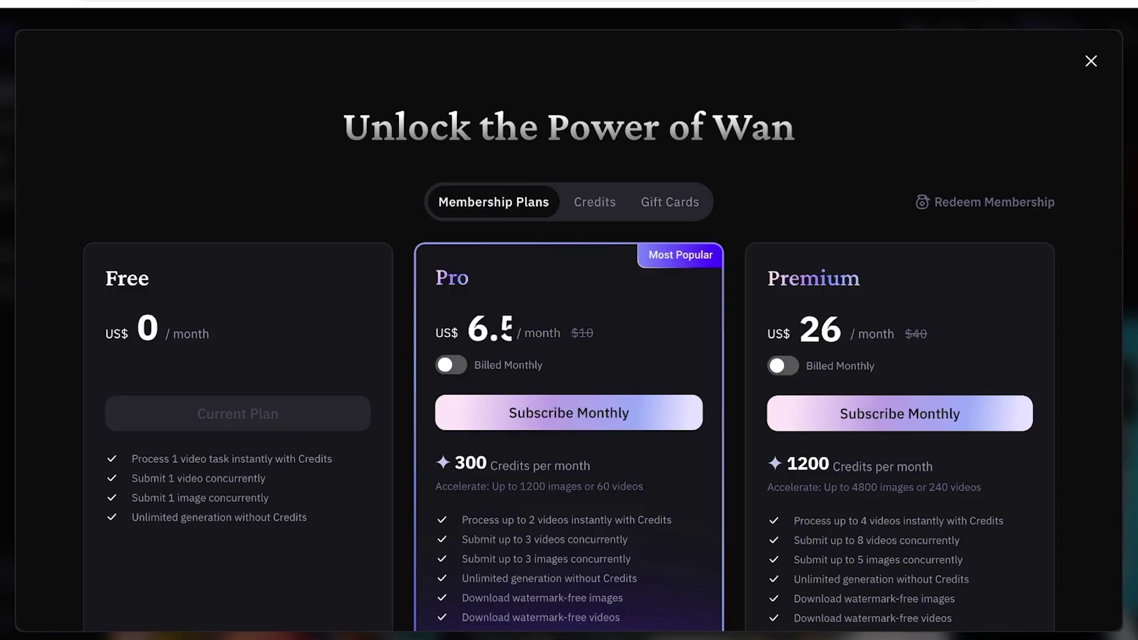
{"action": "left_click", "coordinate": [594, 202]}
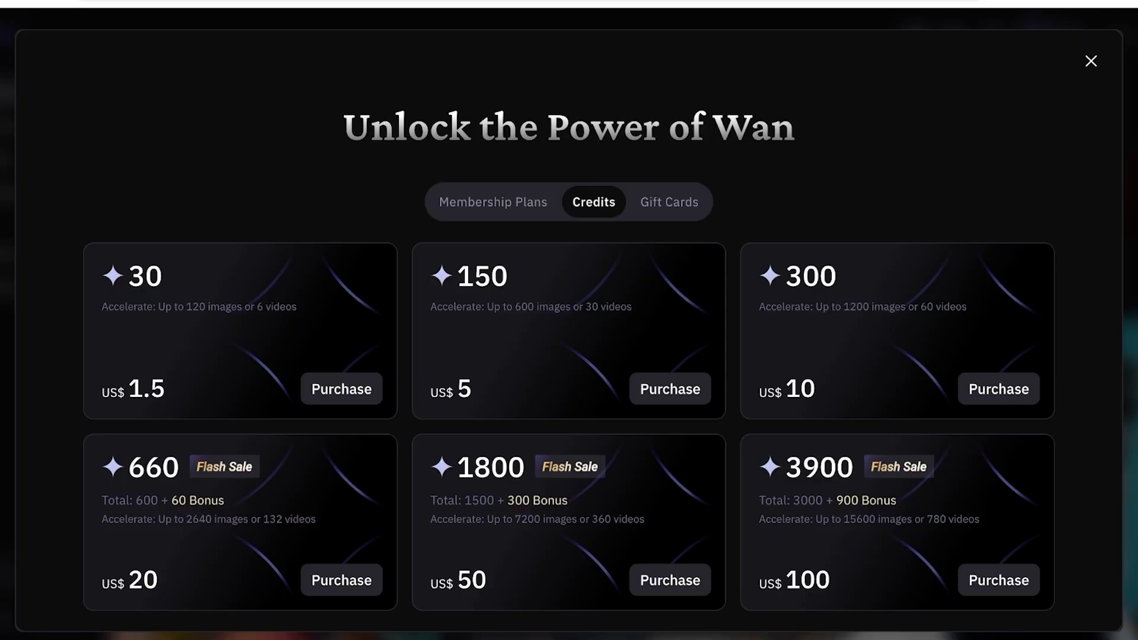
{"action": "left_click", "coordinate": [493, 202]}
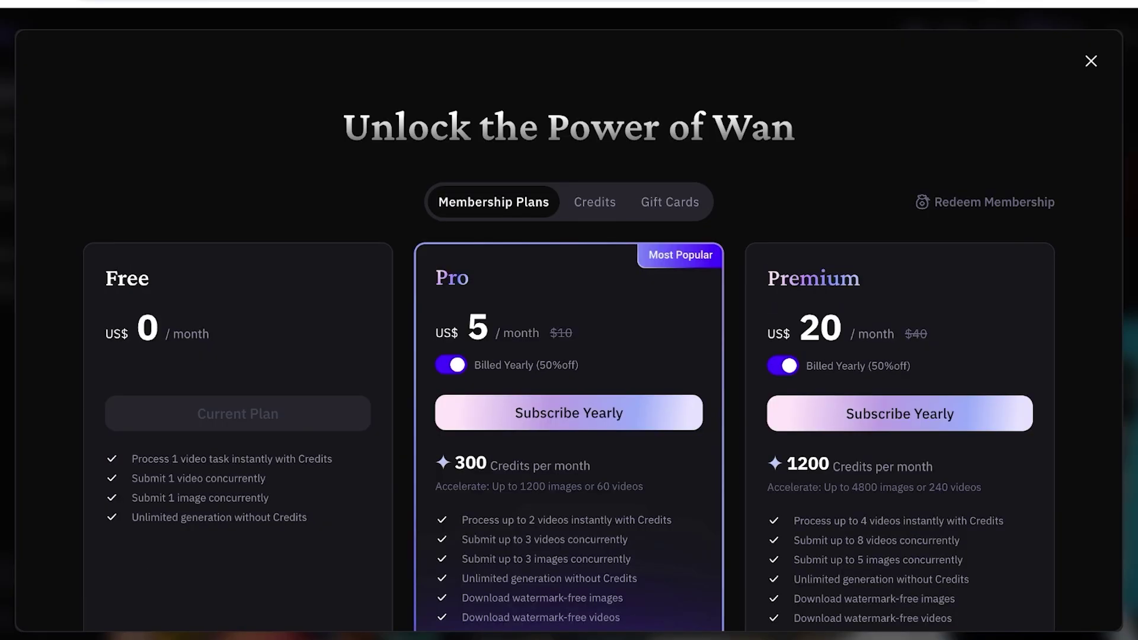
Switch plan prices to yearly billing (Pro US$5, Premium US$20 per month) and close the overview.
{"action": "left_click", "coordinate": [450, 364]}
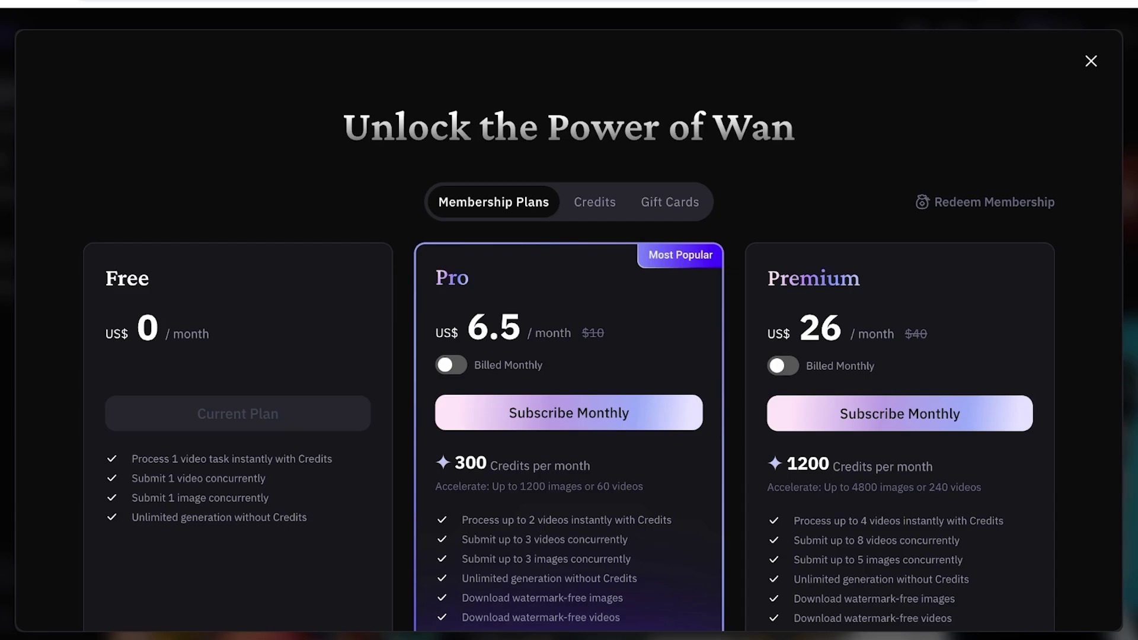
{"action": "scroll", "coordinate": [569, 437], "scroll_direction": "down", "scroll_amount": 1}
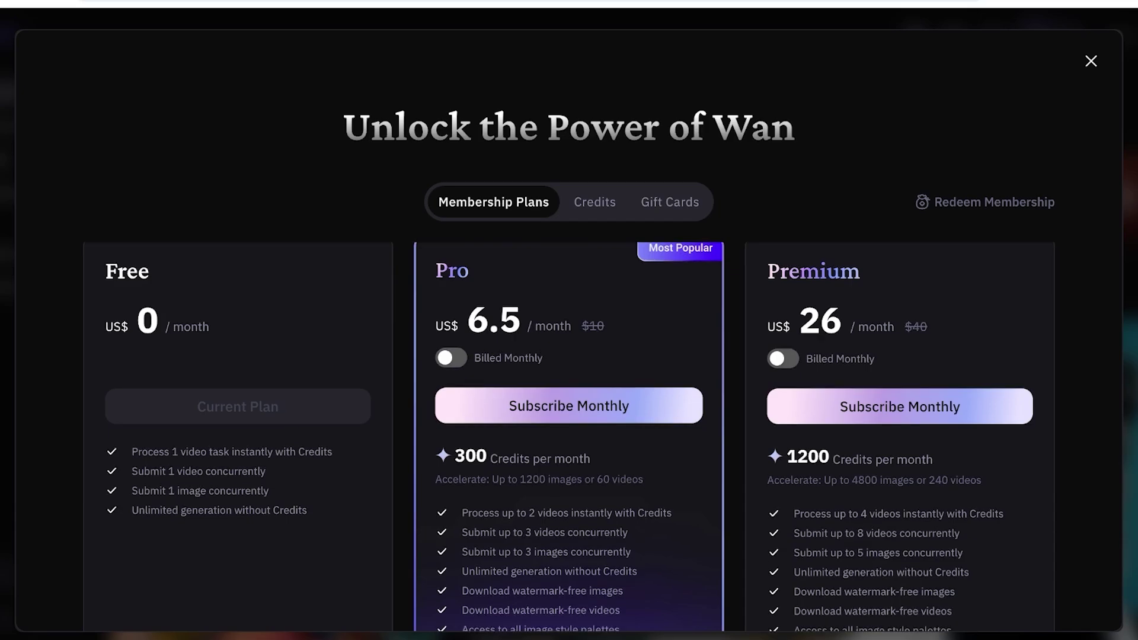
{"action": "left_click", "coordinate": [450, 358]}
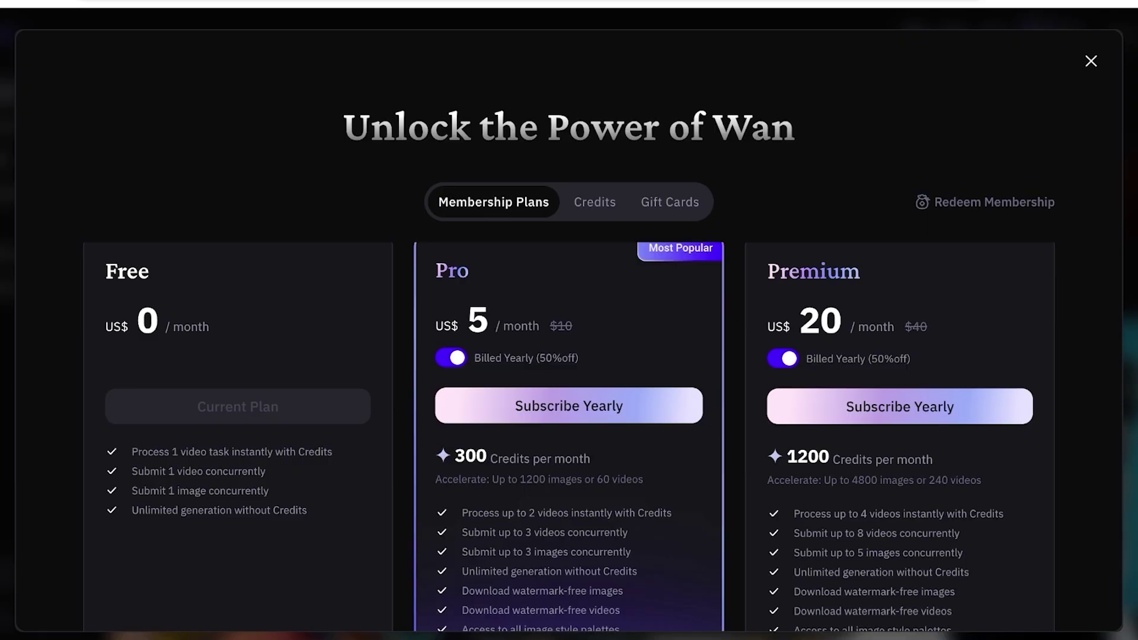
{"action": "scroll", "coordinate": [569, 437], "scroll_direction": "up", "scroll_amount": 1}
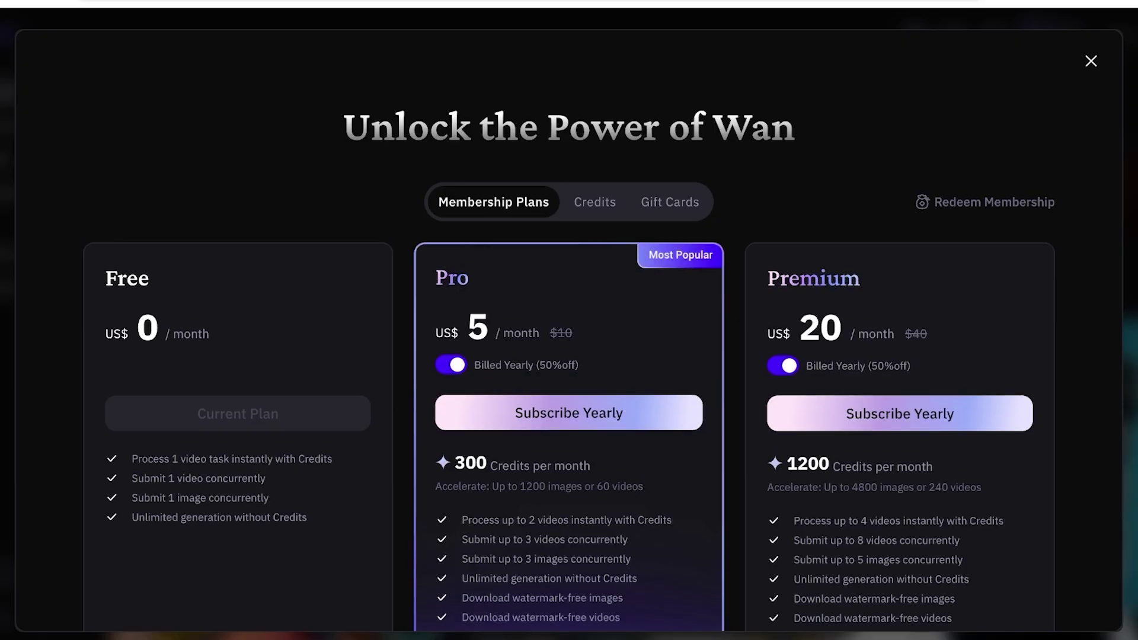
{"action": "key", "text": "Escape"}
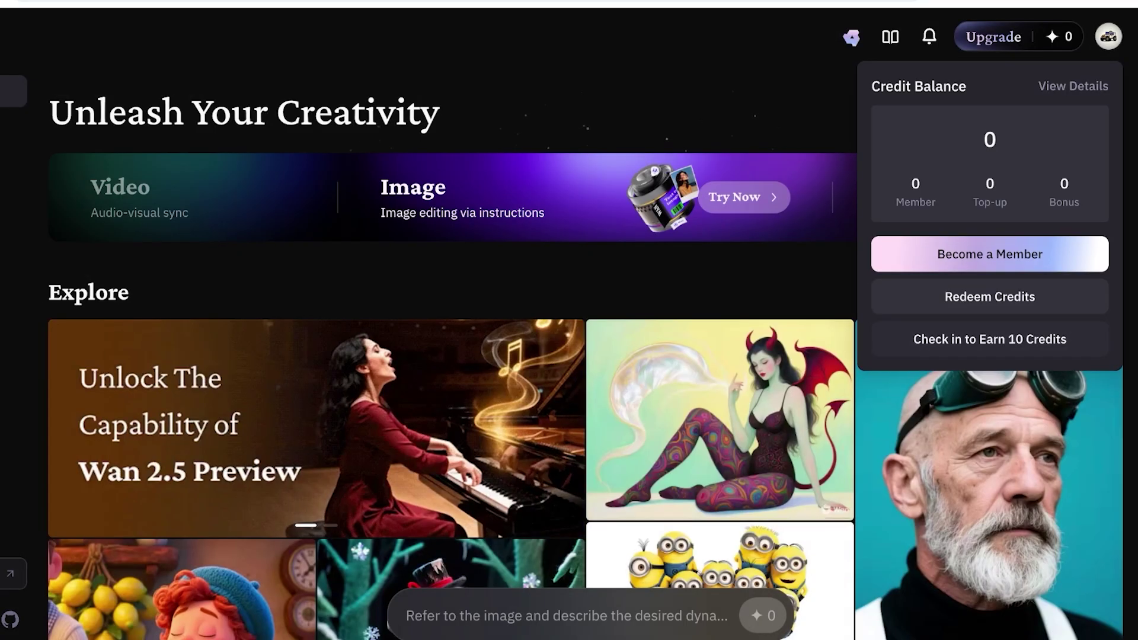
Check in for the daily reward, raising the credit balance from 0 to 10.
{"action": "left_click", "coordinate": [989, 339]}
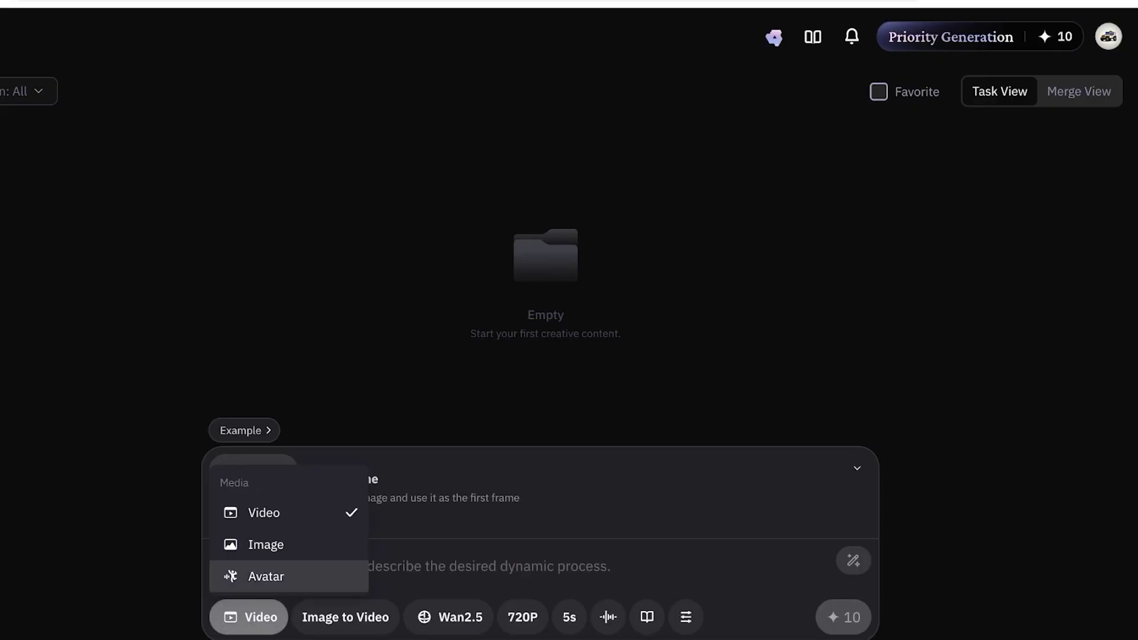
Select the Wan2.2 video model and upload the café photo of a woman drinking coffee as the first frame.
{"action": "left_click", "coordinate": [220, 566]}
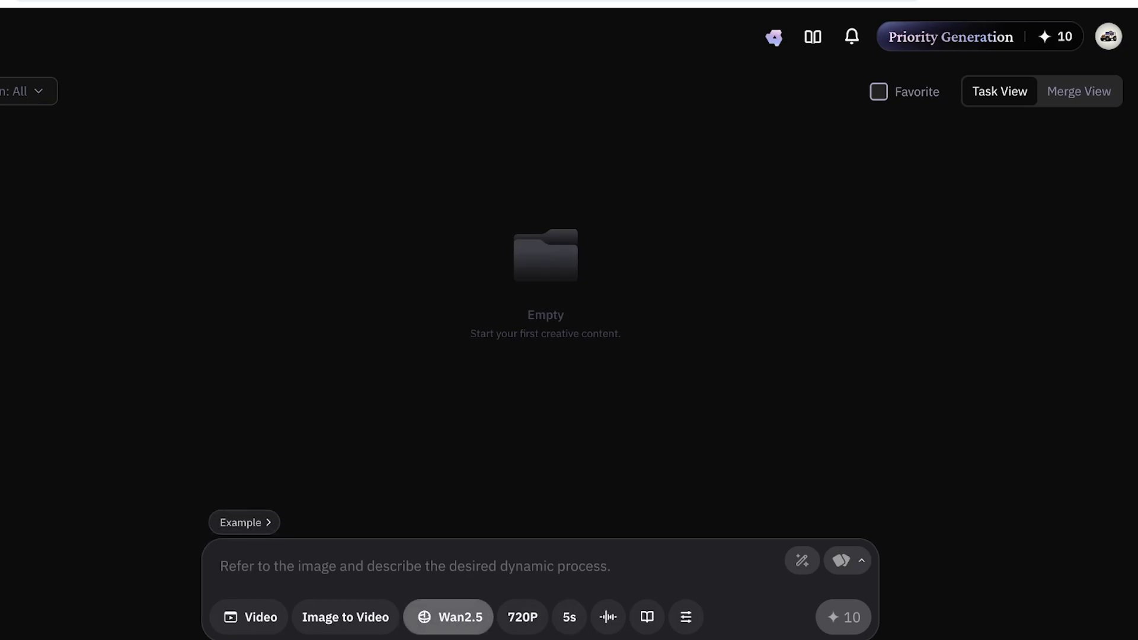
{"action": "left_click", "coordinate": [449, 617]}
{"action": "left_click", "coordinate": [451, 495]}
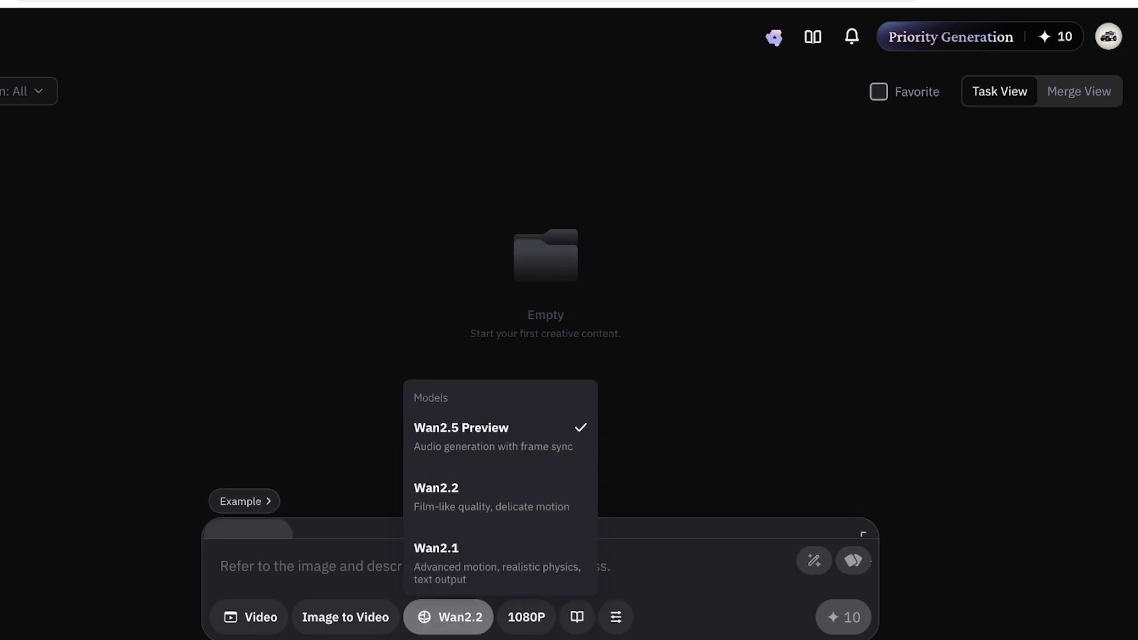
{"action": "left_click", "coordinate": [253, 493]}
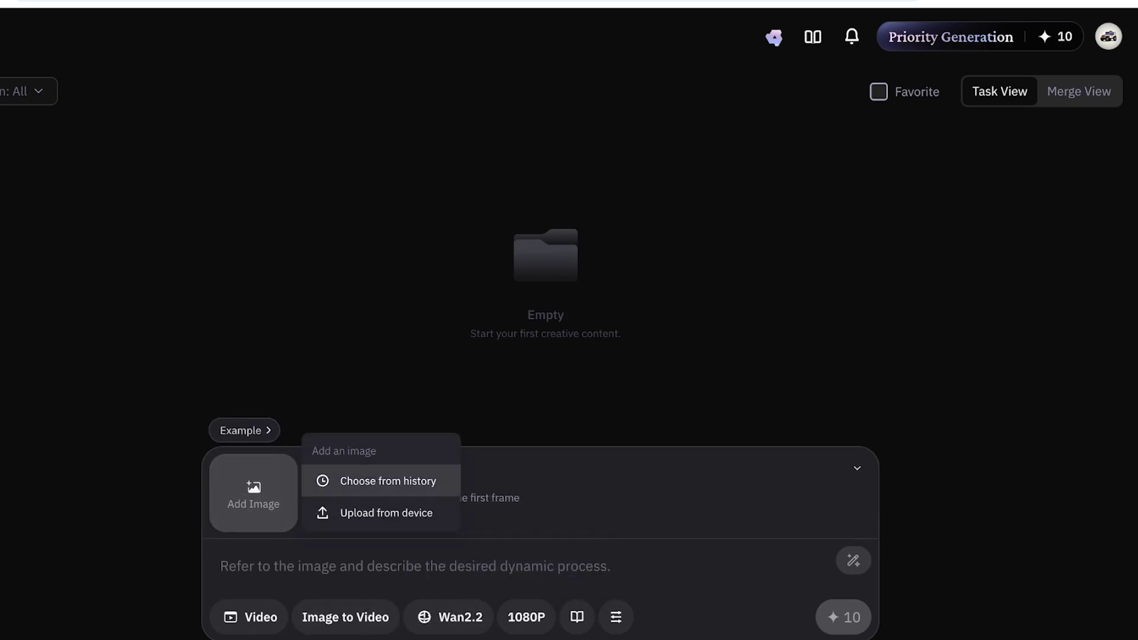
{"action": "left_click", "coordinate": [386, 513]}
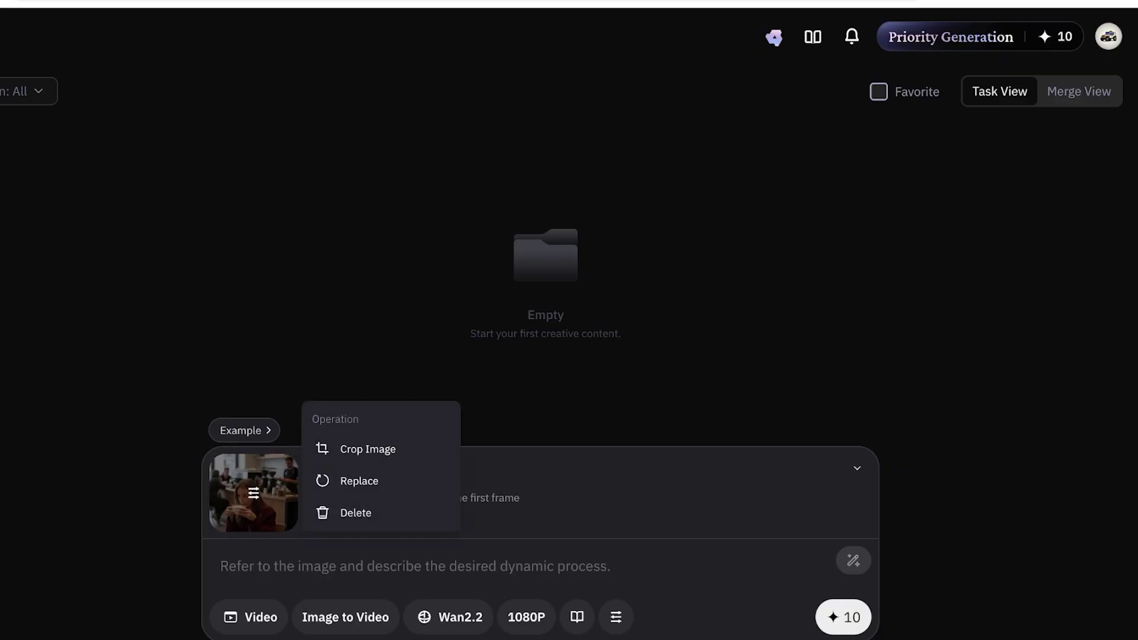
Switch off Generate with Credits in the generation settings so the task costs 0 credits.
{"action": "left_click", "coordinate": [577, 617]}
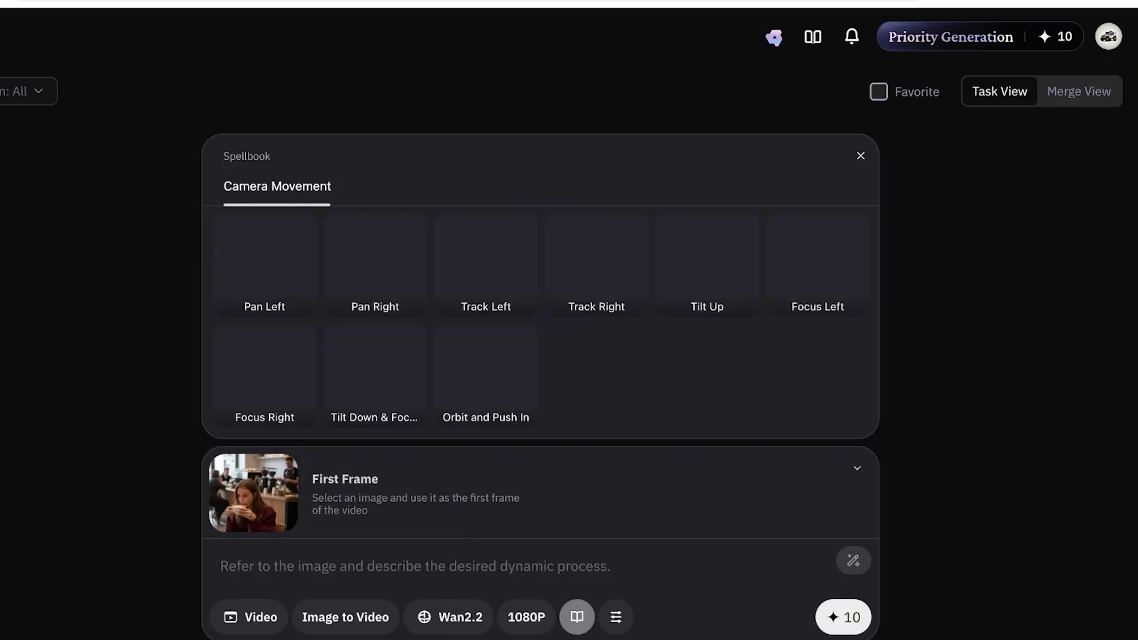
{"action": "left_click", "coordinate": [616, 617]}
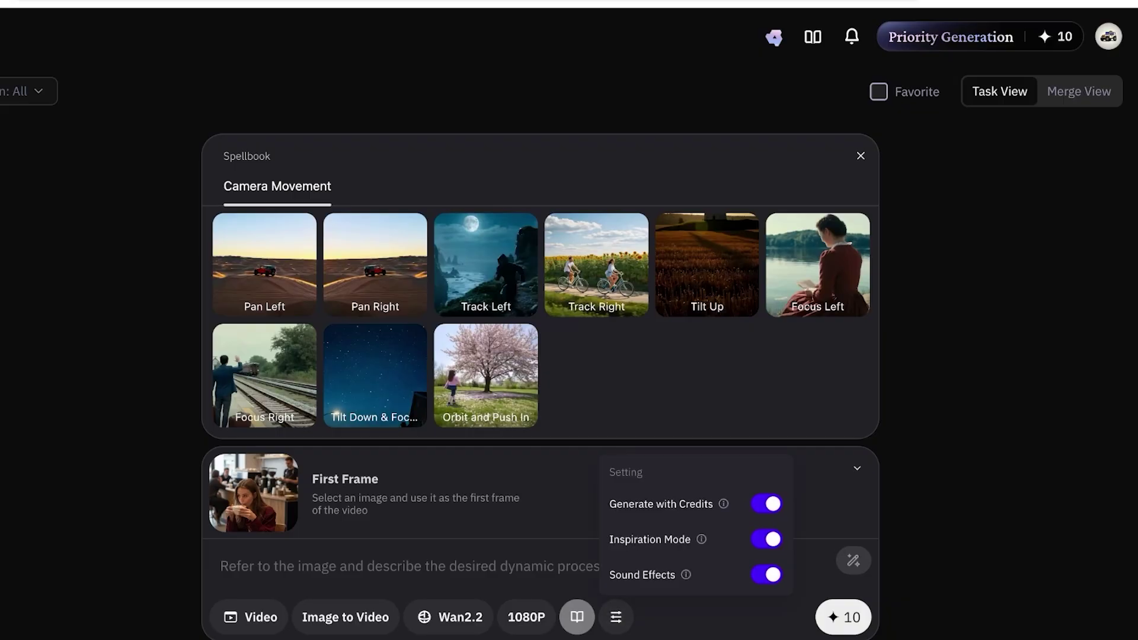
{"action": "left_click", "coordinate": [766, 503]}
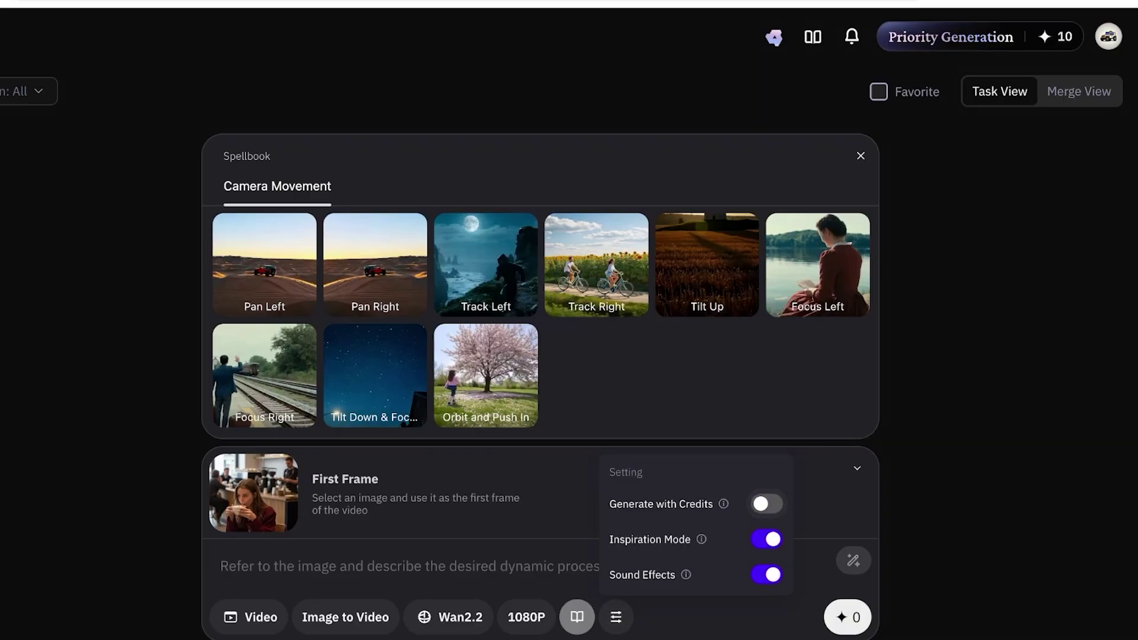
{"action": "left_click", "coordinate": [220, 566]}
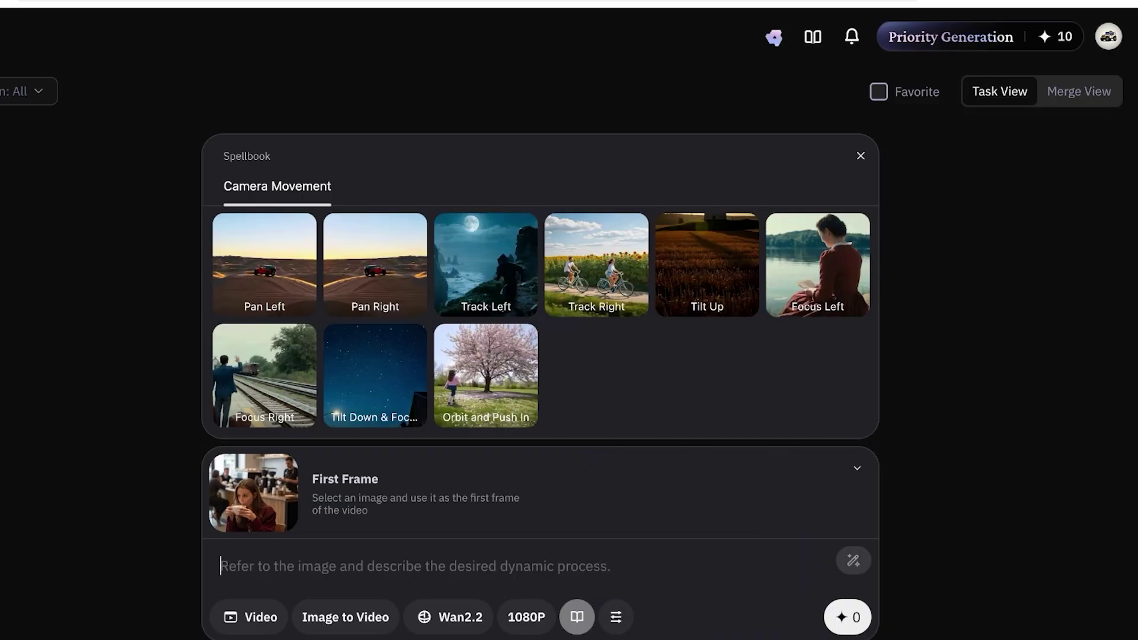
Write the prompt 'Change the face of this person into a man instead'.
{"action": "type", "text": "Ch"}
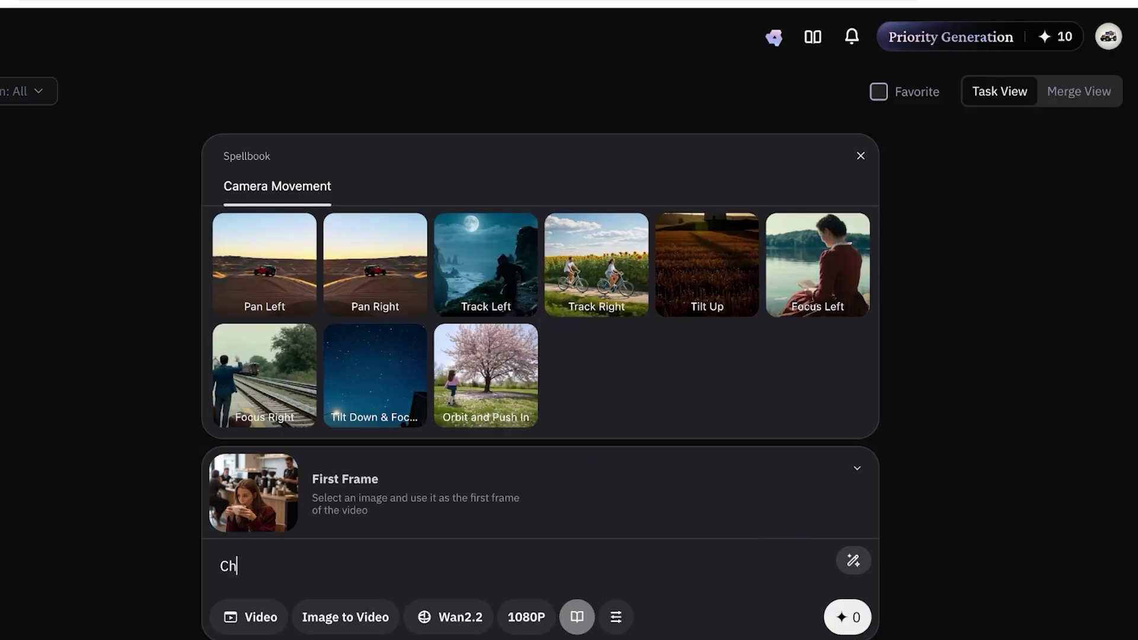
{"action": "type", "text": "ange the fac"}
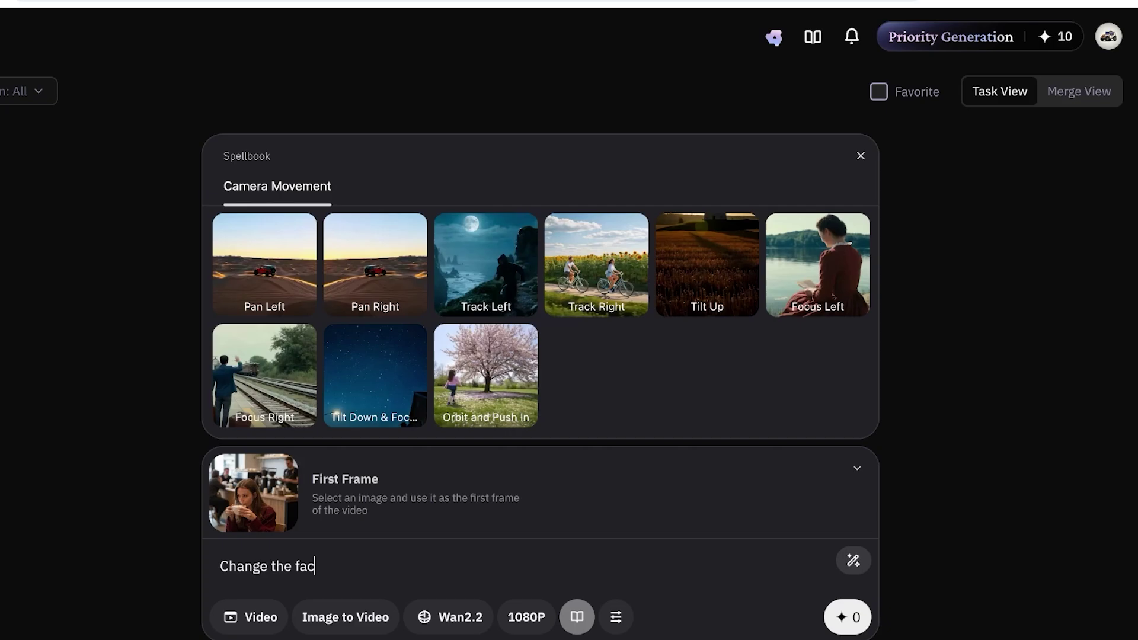
{"action": "type", "text": "e of this person"}
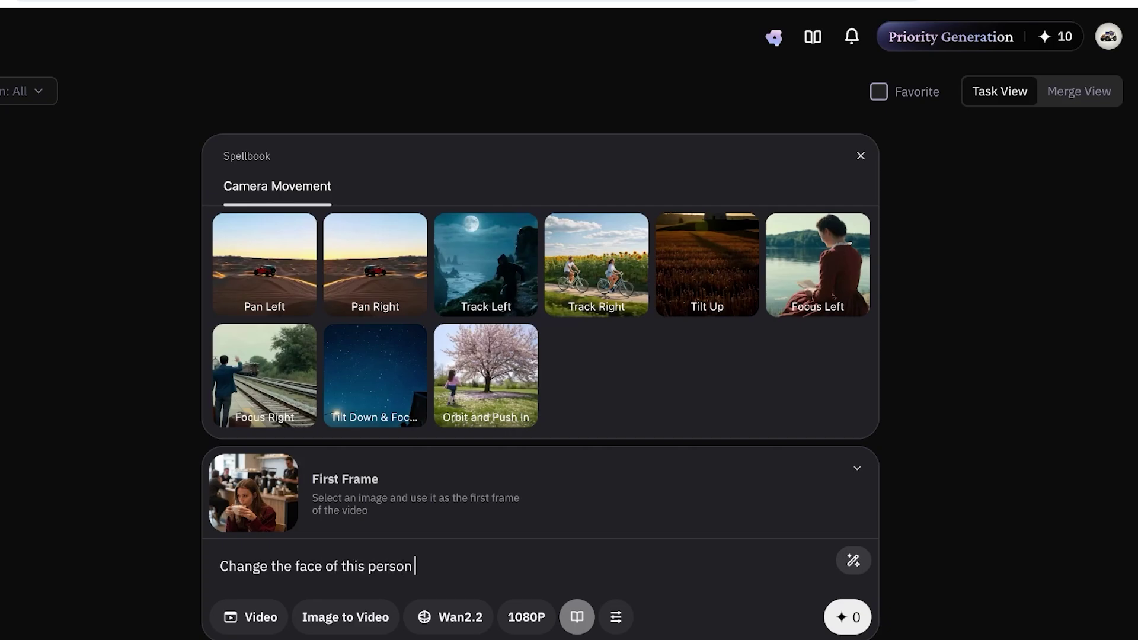
{"action": "type", "text": "into a man instead"}
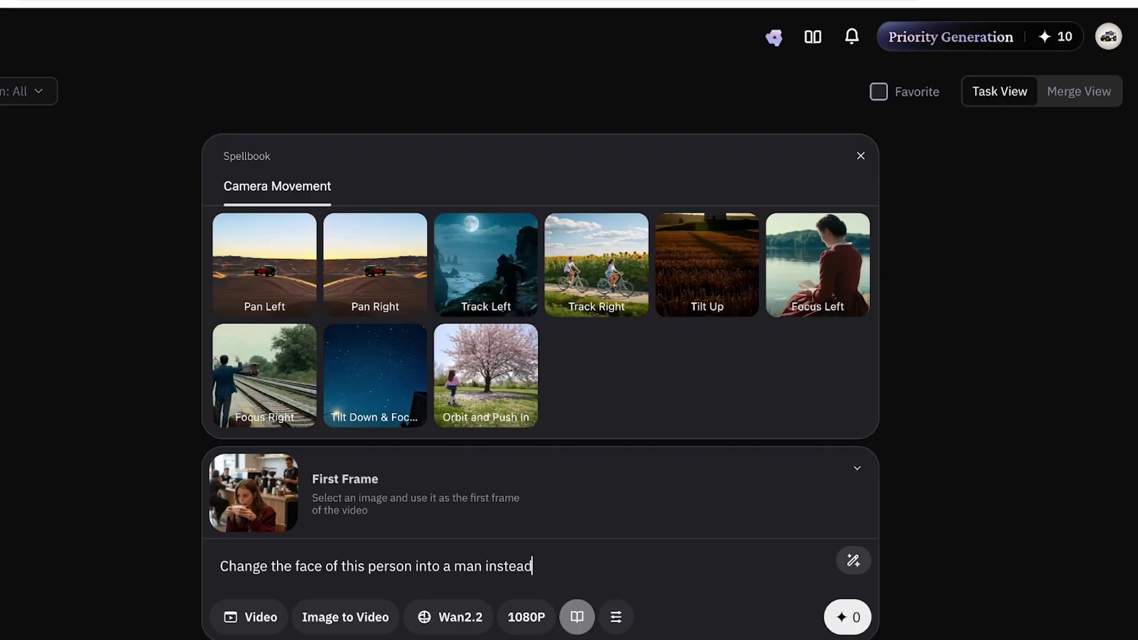
{"action": "key", "text": "Escape"}
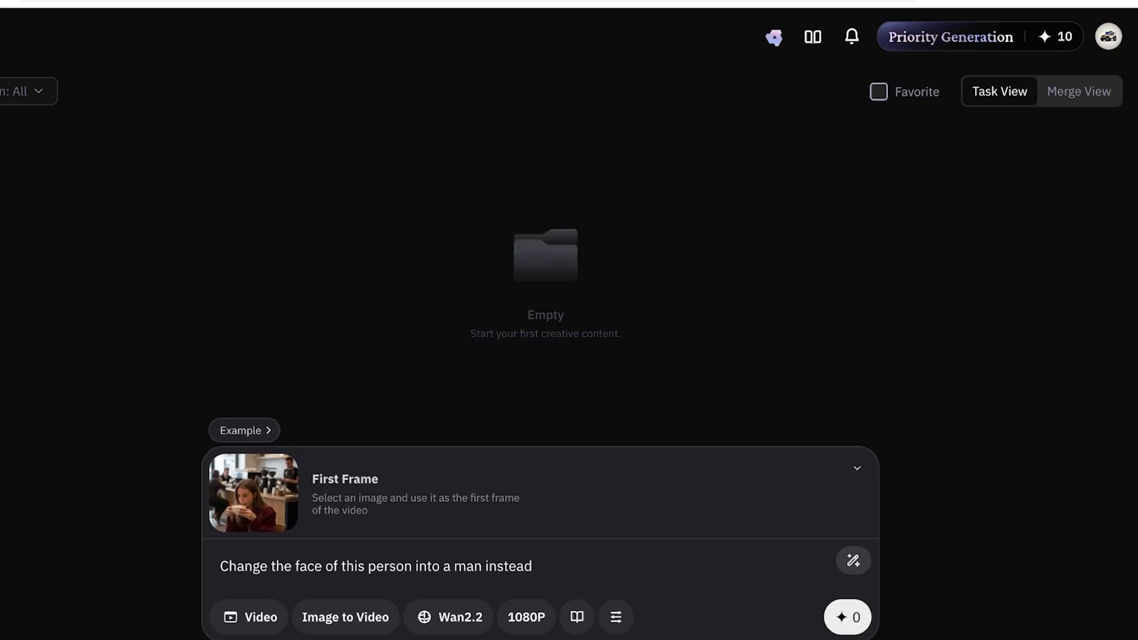
{"action": "left_click", "coordinate": [345, 617]}
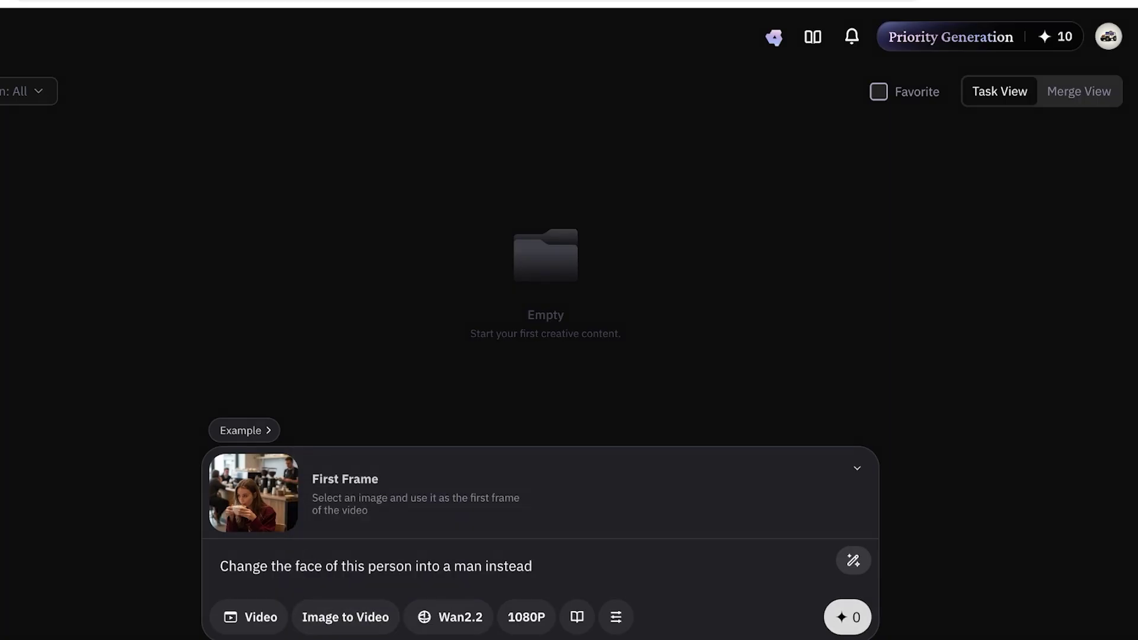
Start the Wan2.2 generation and accelerate it with the 10 credits until the 5-second 1080P clip finishes.
{"action": "left_click", "coordinate": [848, 617]}
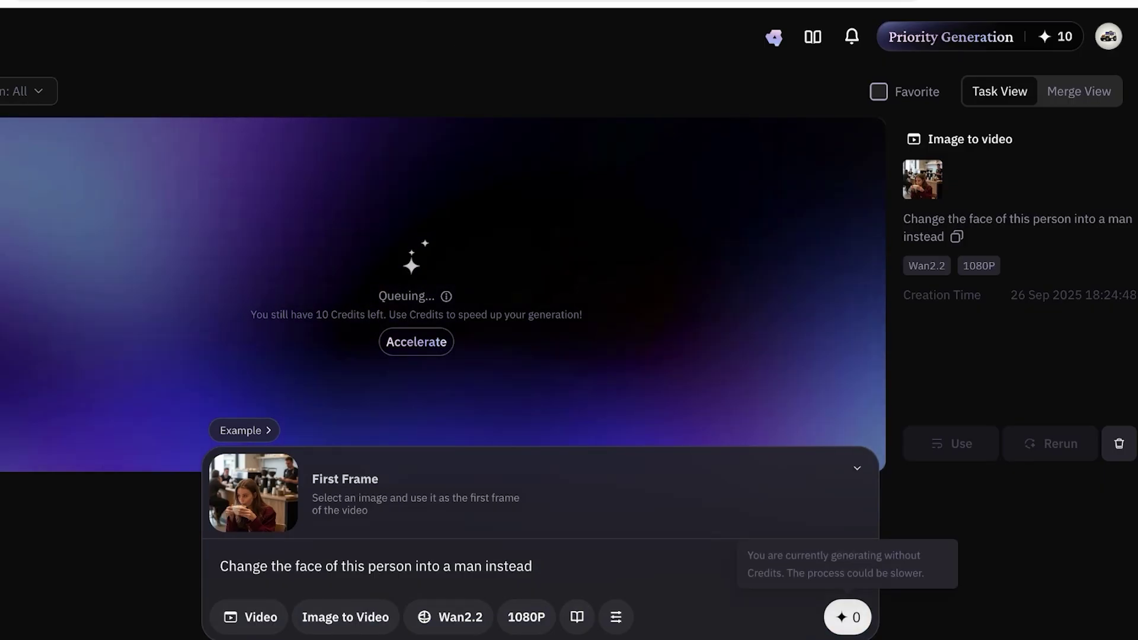
{"action": "left_click", "coordinate": [533, 566]}
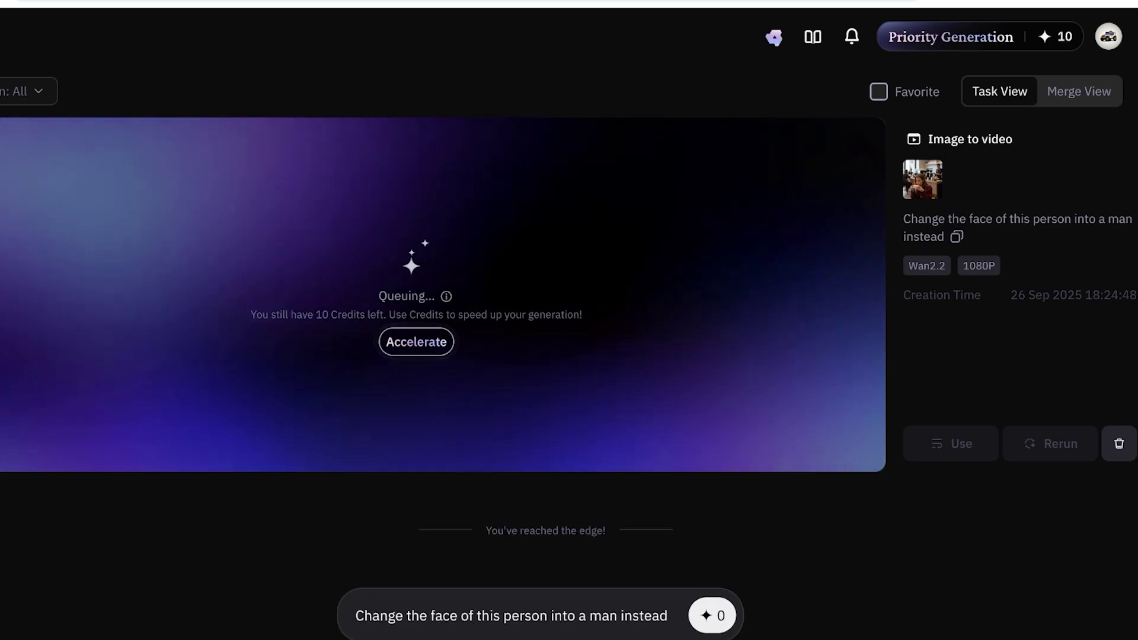
{"action": "left_click", "coordinate": [416, 342]}
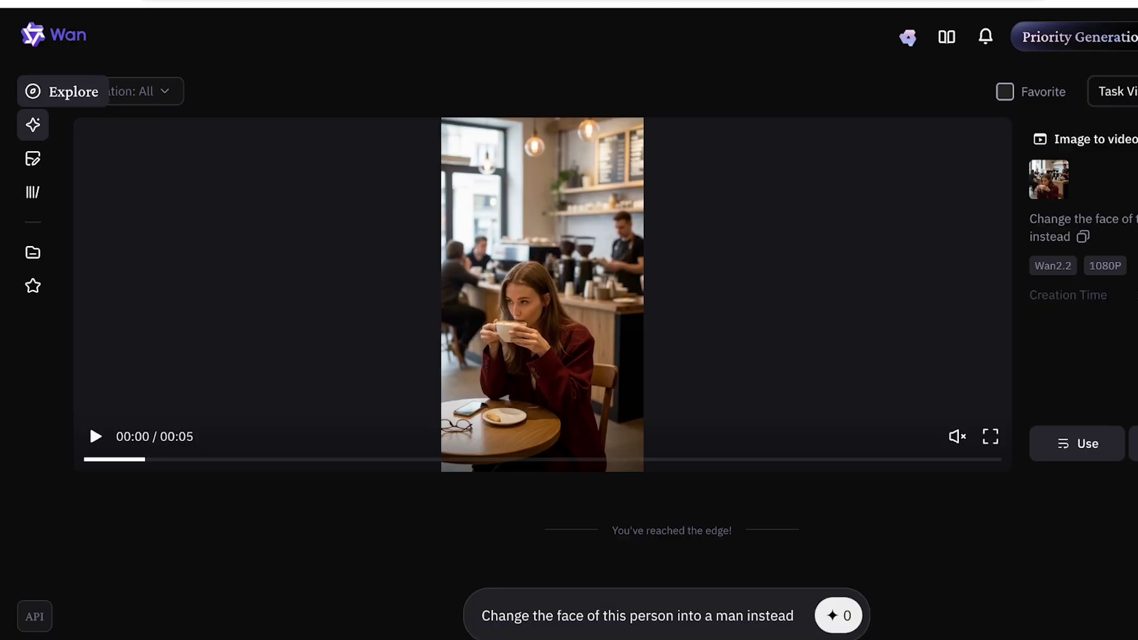
Pause and resume playback of the finished coffee-shop clip.
{"action": "key", "text": "space"}
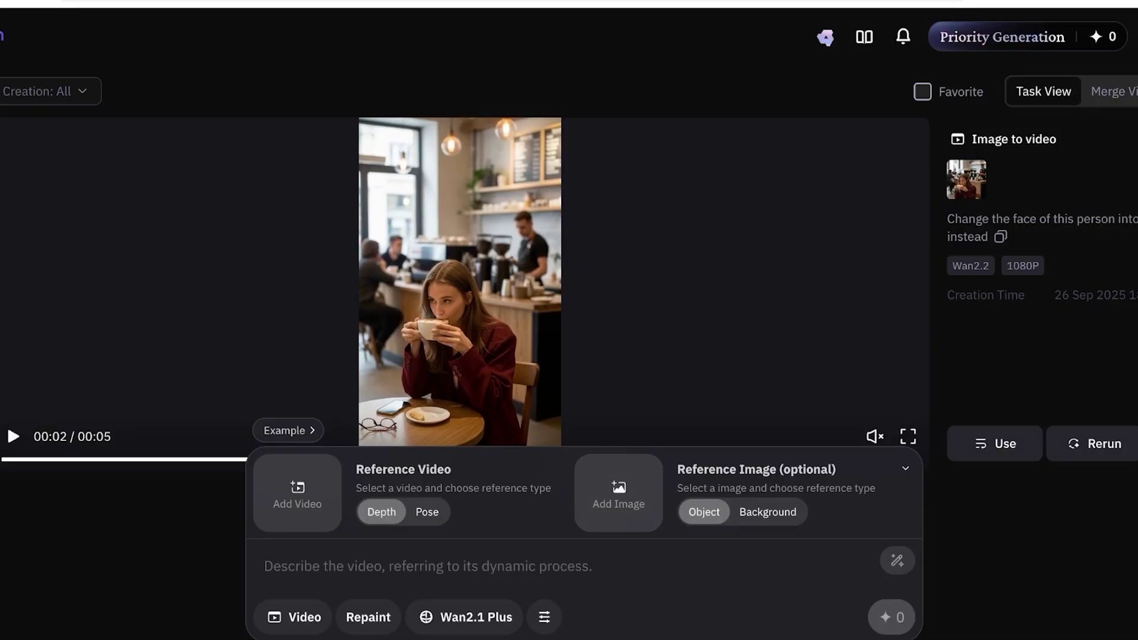
{"action": "key", "text": "space"}
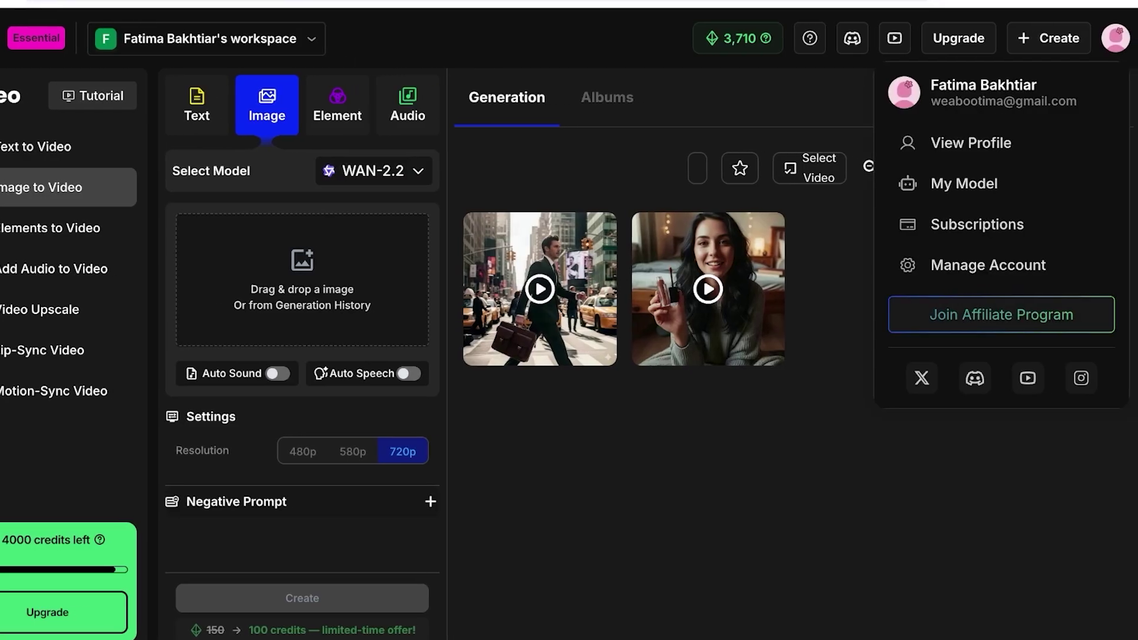
Keep WAN-2.2 at 720p as the OpenArt image-to-video model, at 100 credits per generation.
{"action": "mouse_move", "coordinate": [1116, 38]}
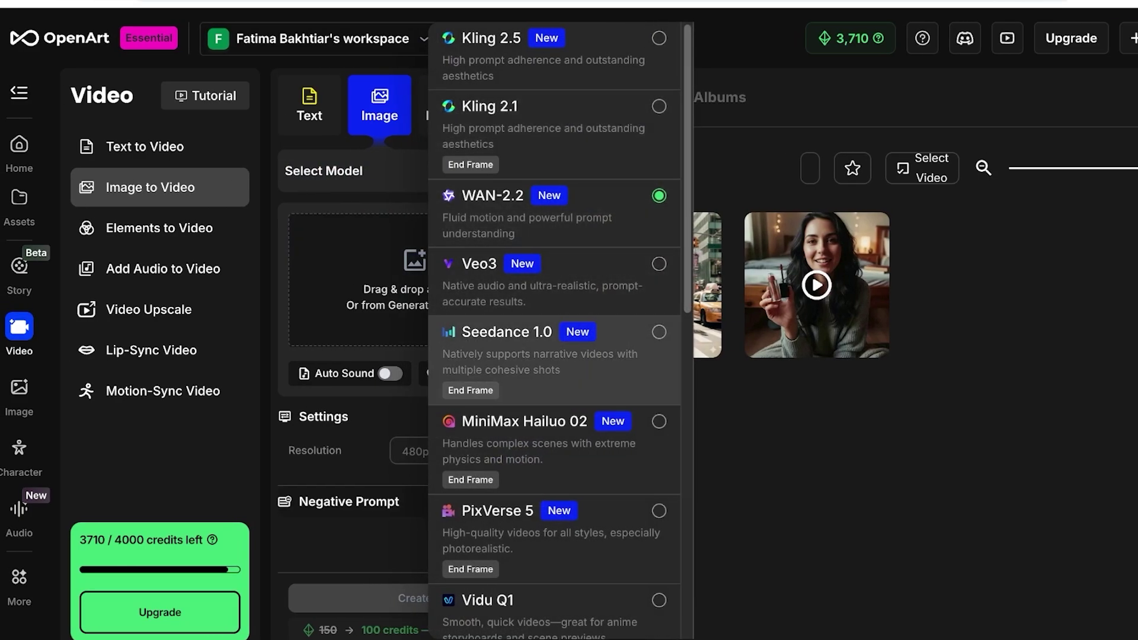
{"action": "scroll", "coordinate": [554, 362], "scroll_direction": "down", "scroll_amount": 10}
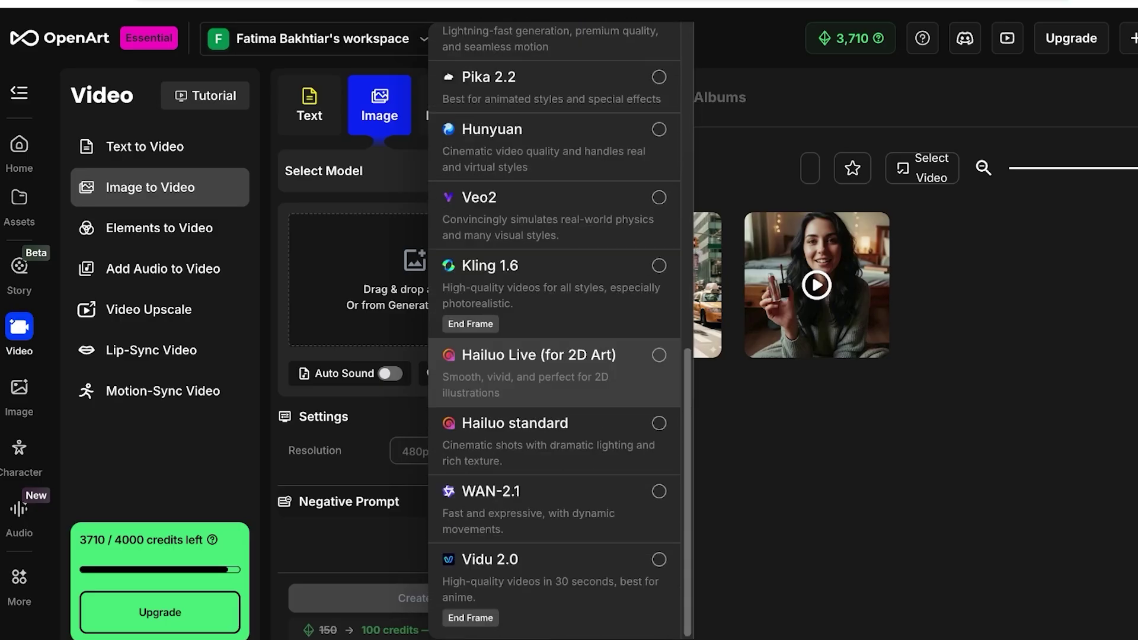
{"action": "scroll", "coordinate": [554, 361], "scroll_direction": "up", "scroll_amount": 10}
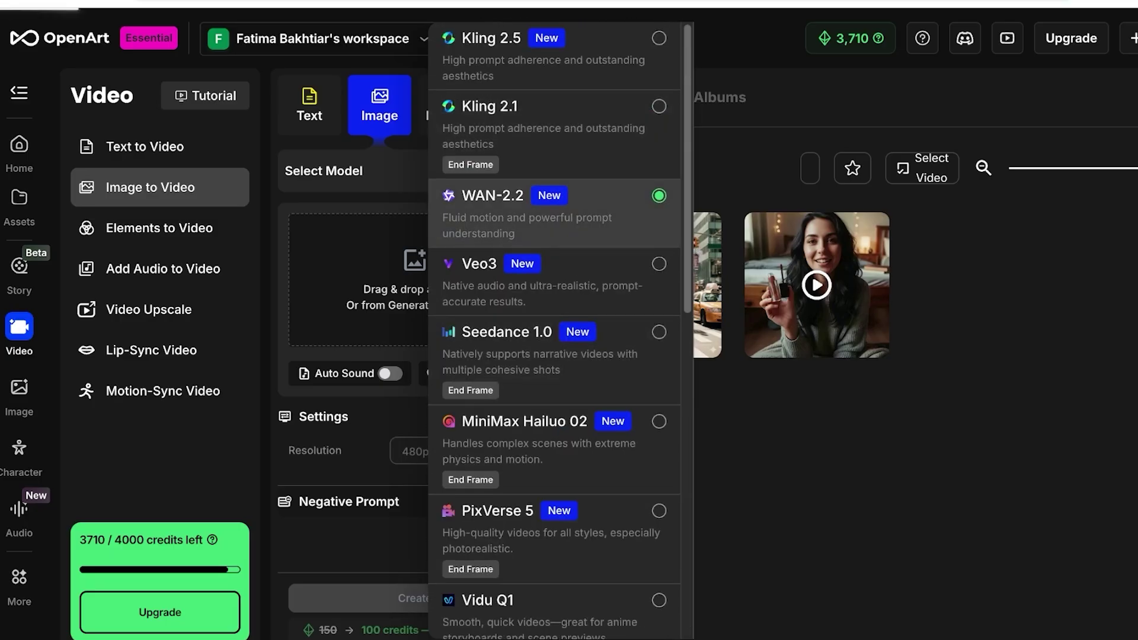
{"action": "key", "text": "Escape"}
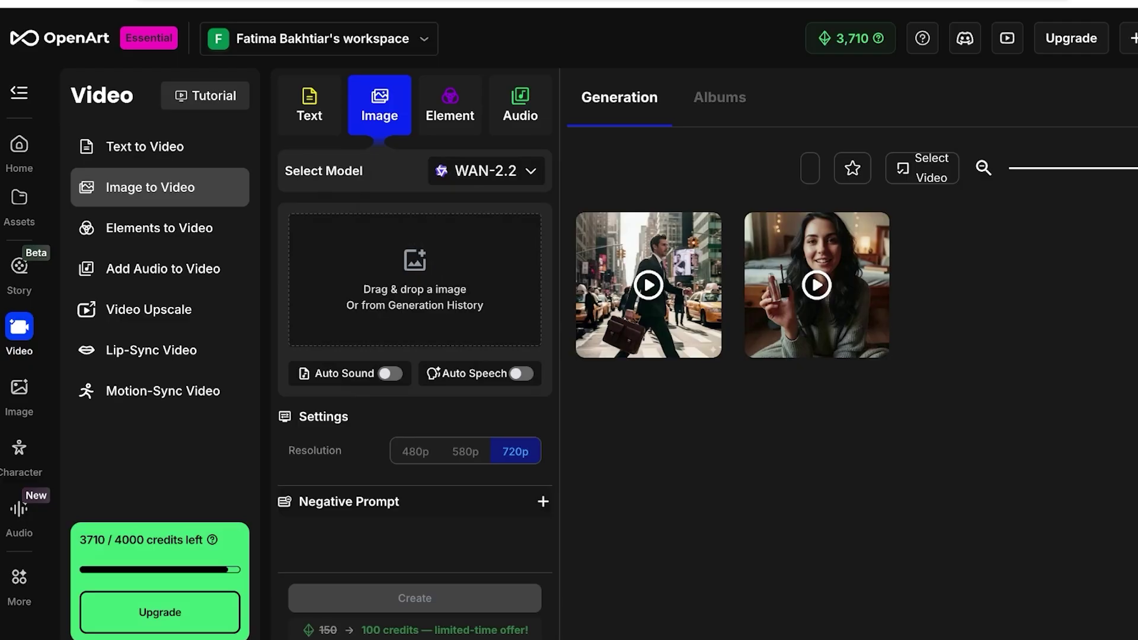
Prompt 'change the face of the model to a woman with blonde short hair. she sips her tea' at 480p.
{"action": "mouse_move", "coordinate": [415, 261]}
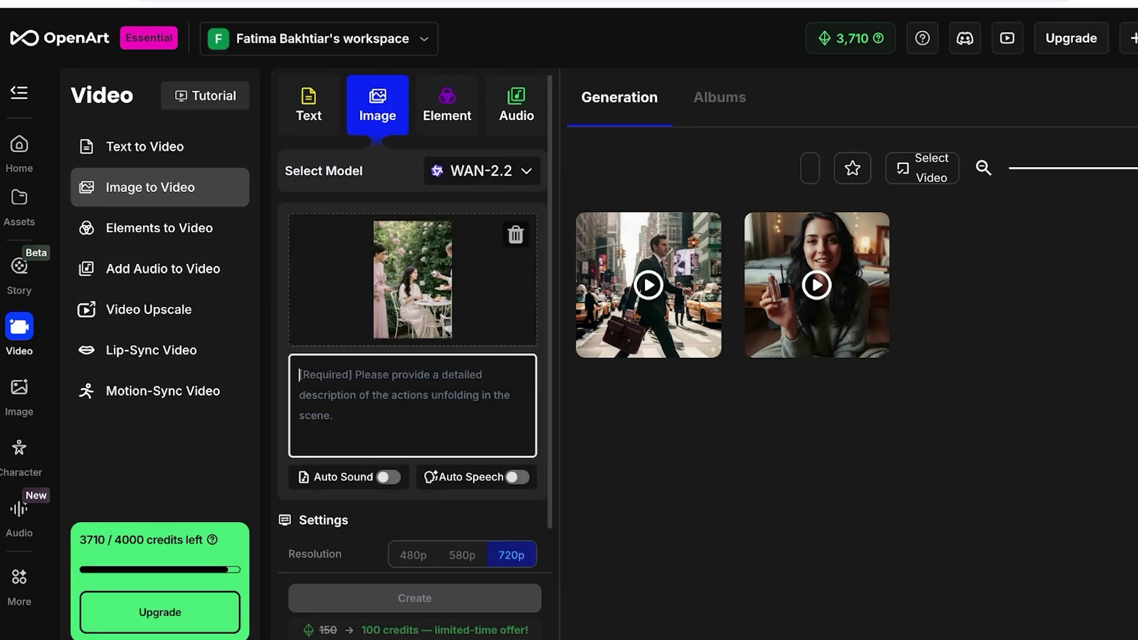
{"action": "scroll", "coordinate": [413, 320], "scroll_direction": "down", "scroll_amount": 1}
{"action": "type", "text": "change t"}
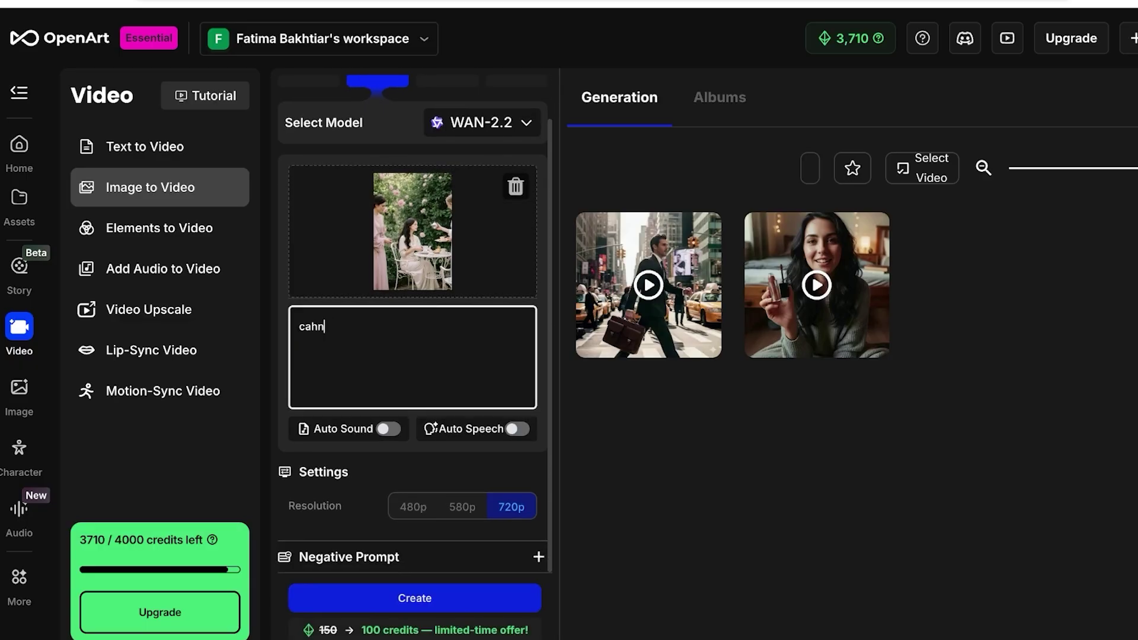
{"action": "type", "text": "he dac"}
{"action": "key", "text": "BackSpace"}
{"action": "key", "text": "BackSpace"}
{"action": "type", "text": "face of the "}
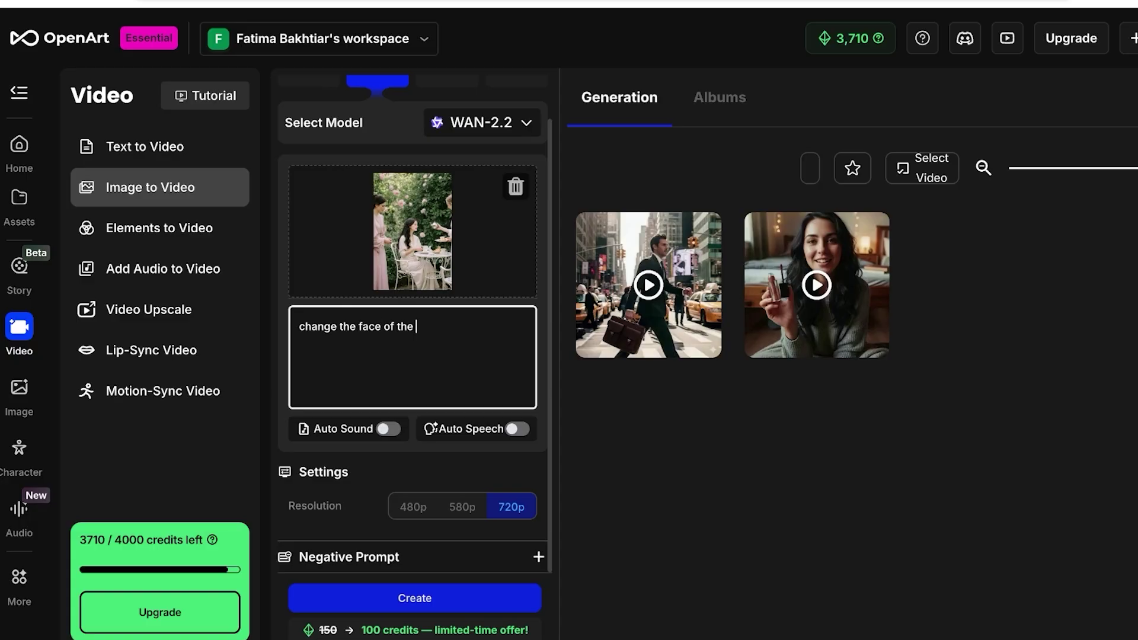
{"action": "type", "text": "model to a woman with "}
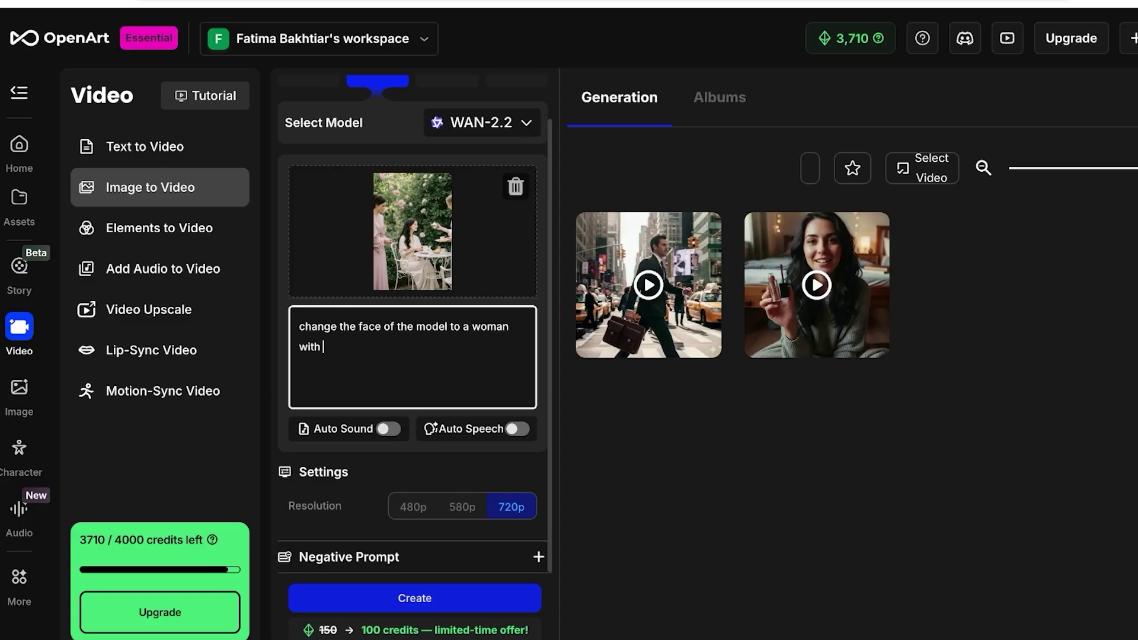
{"action": "type", "text": "blonde short hair. she sips her tea"}
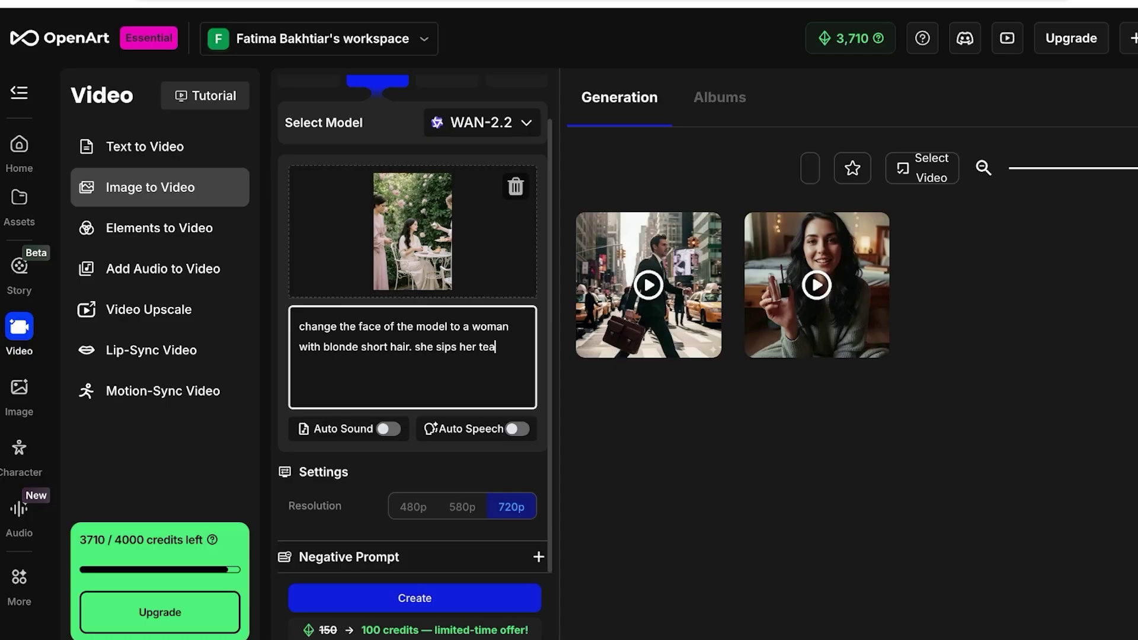
{"action": "left_click", "coordinate": [413, 506]}
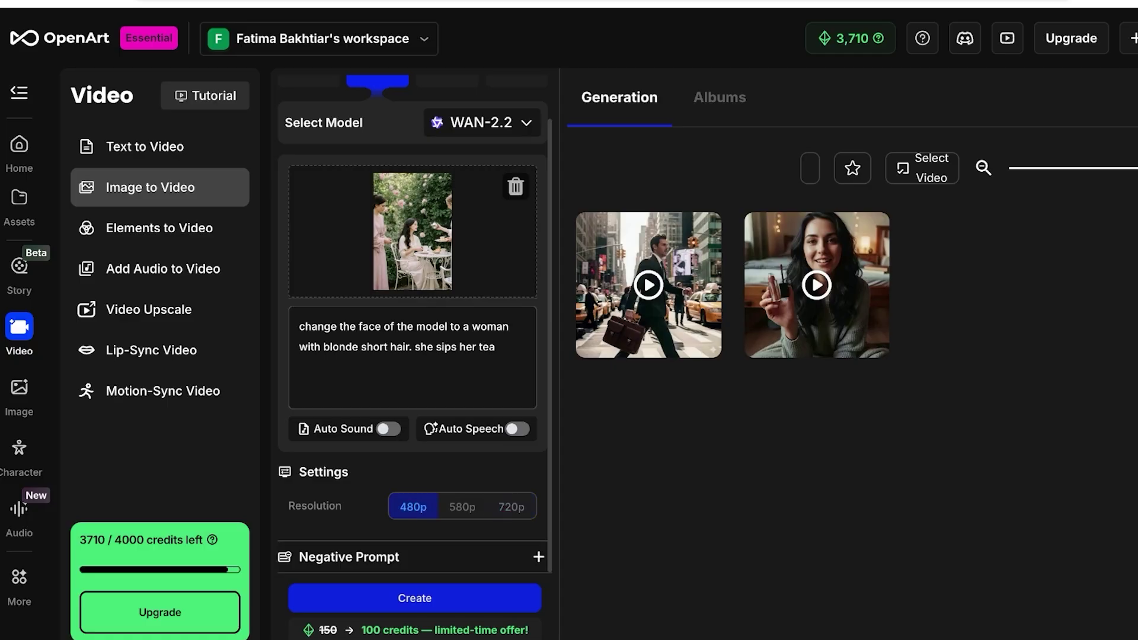
Expand the Negative Prompt field, then submit the garden tea face-swap video with Create.
{"action": "left_click", "coordinate": [538, 556]}
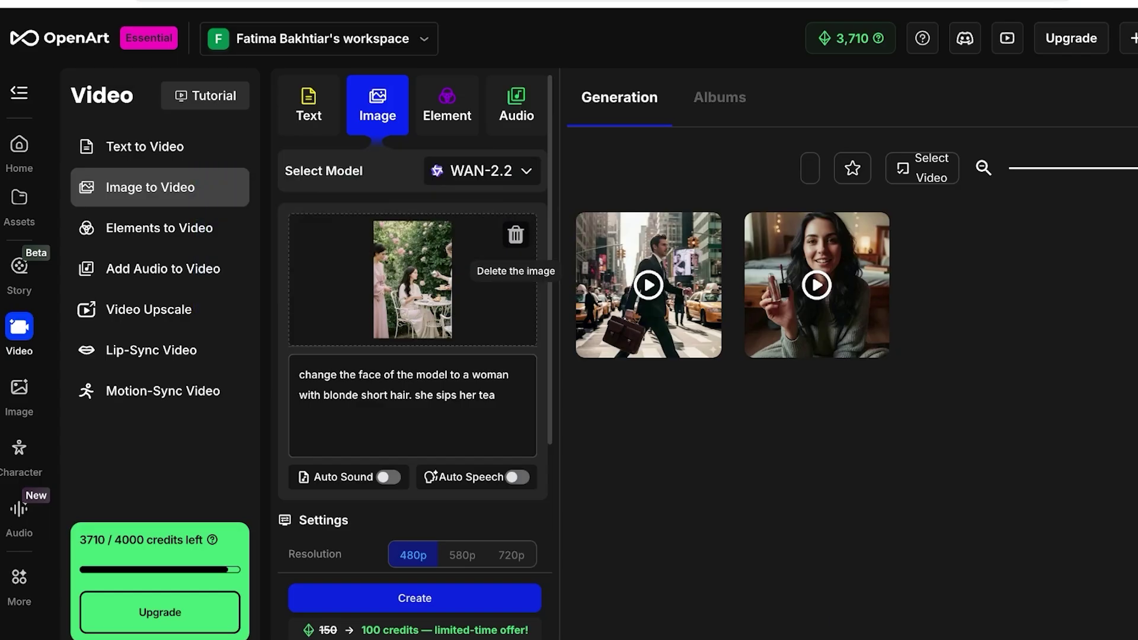
{"action": "scroll", "coordinate": [414, 296], "scroll_direction": "down", "scroll_amount": 3}
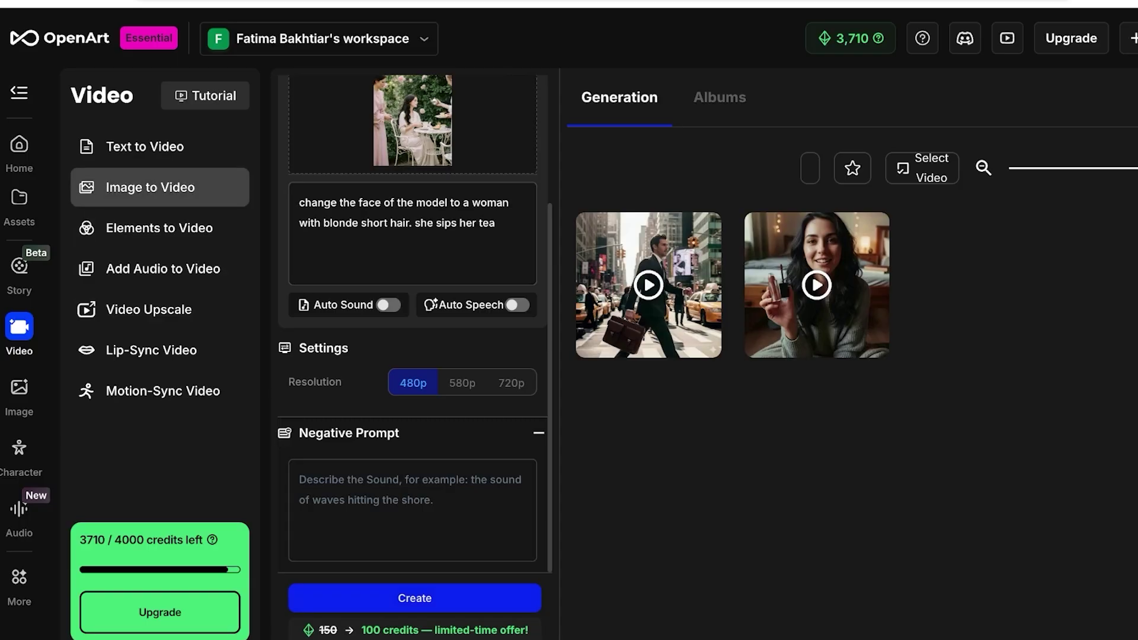
{"action": "left_click", "coordinate": [415, 598]}
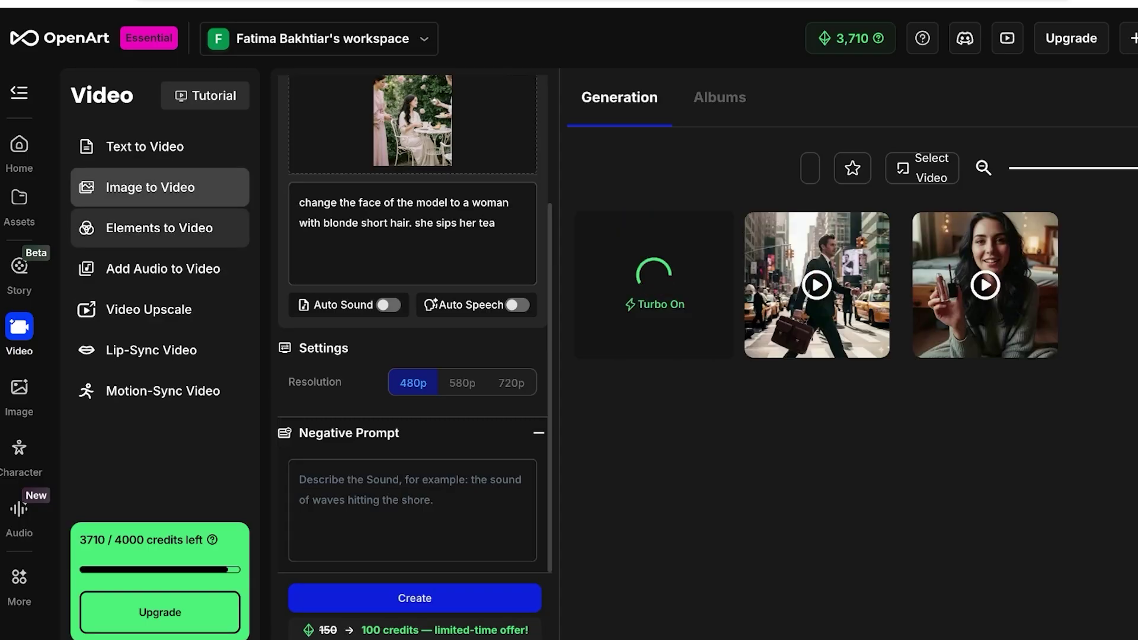
{"action": "left_click", "coordinate": [158, 227]}
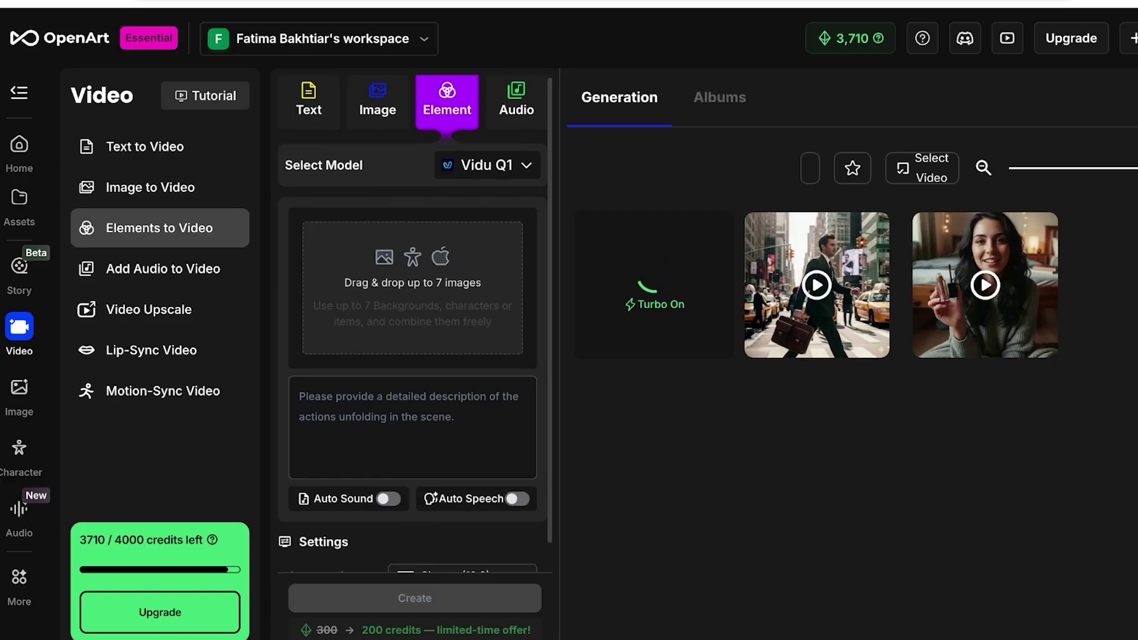
{"action": "scroll", "coordinate": [412, 326], "scroll_direction": "down", "scroll_amount": 1}
{"action": "scroll", "coordinate": [412, 326], "scroll_direction": "up", "scroll_amount": 1}
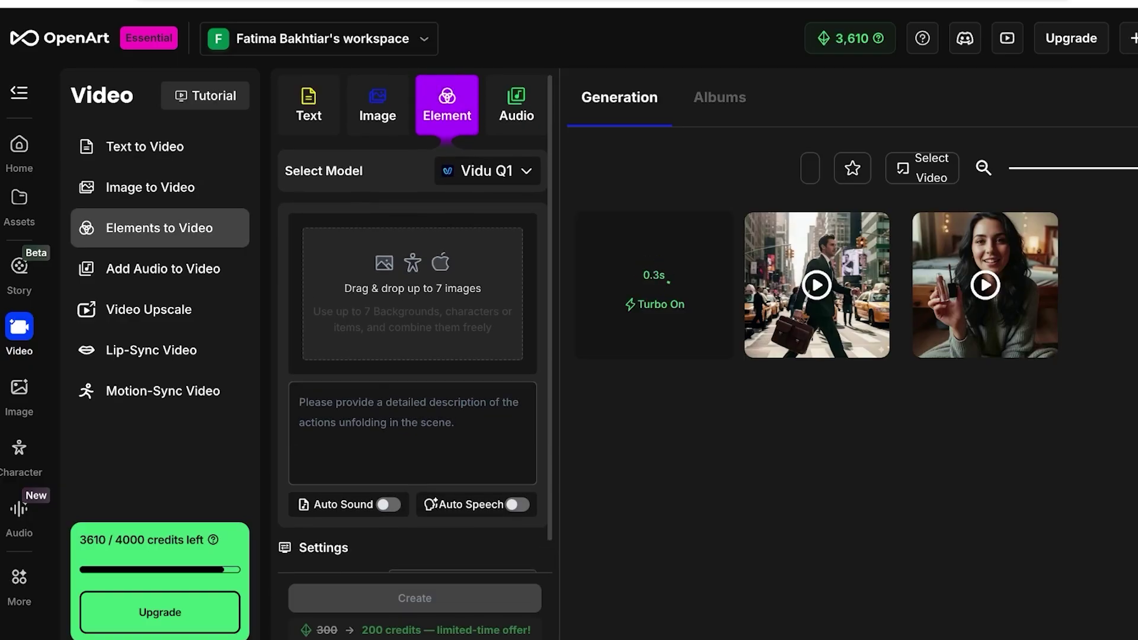
{"action": "left_click", "coordinate": [487, 171]}
{"action": "key", "text": "Escape"}
{"action": "left_click", "coordinate": [150, 187]}
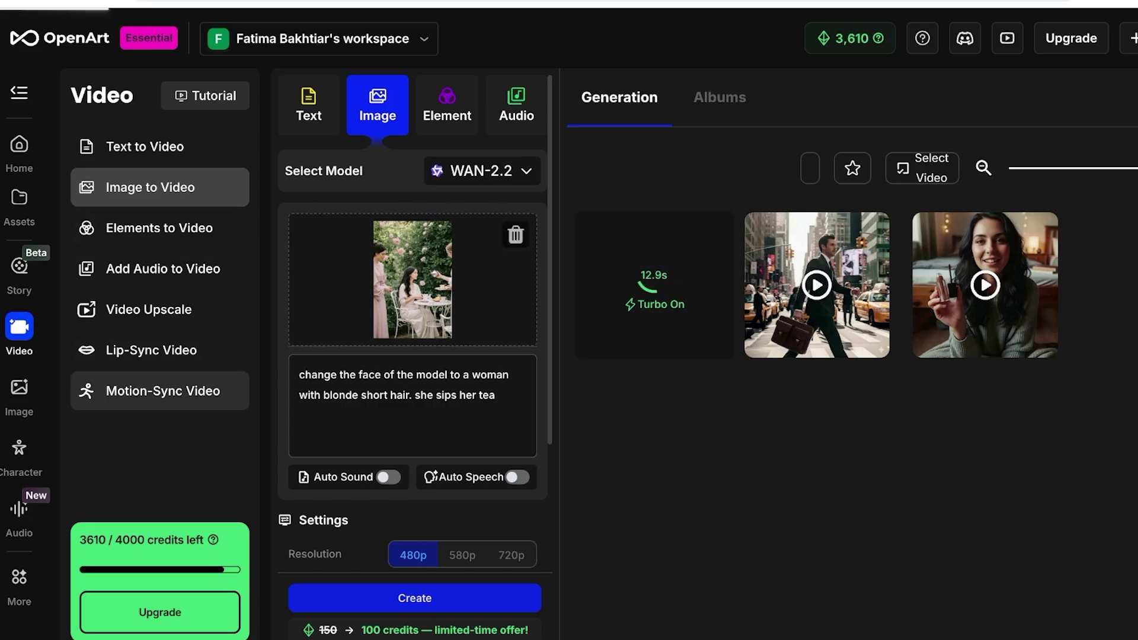
{"action": "left_click", "coordinate": [163, 391]}
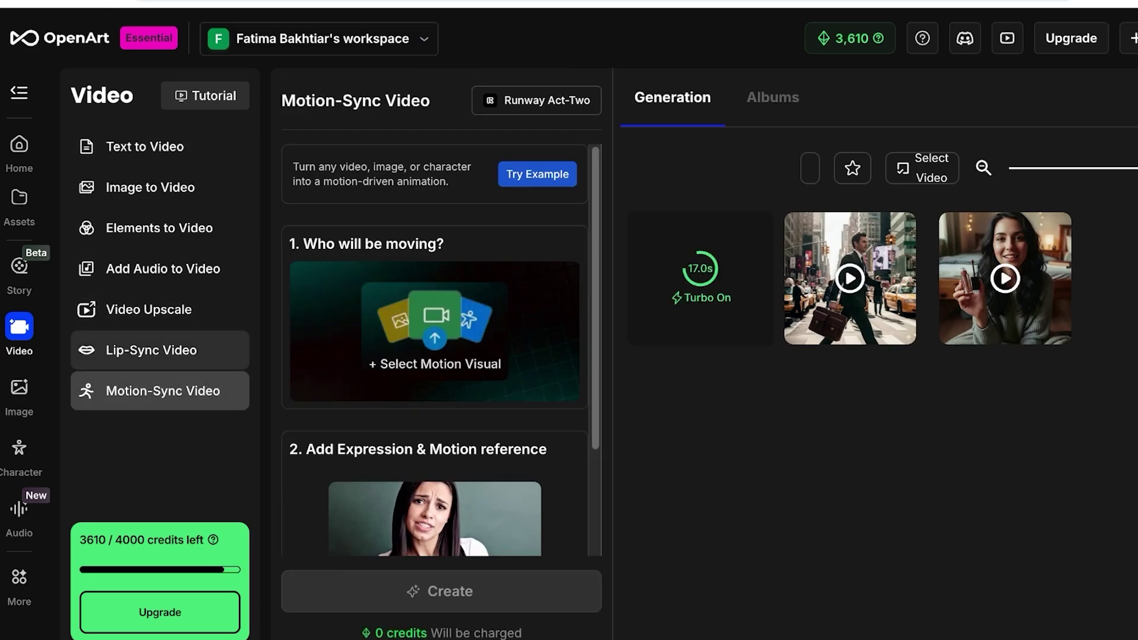
{"action": "left_click", "coordinate": [151, 349]}
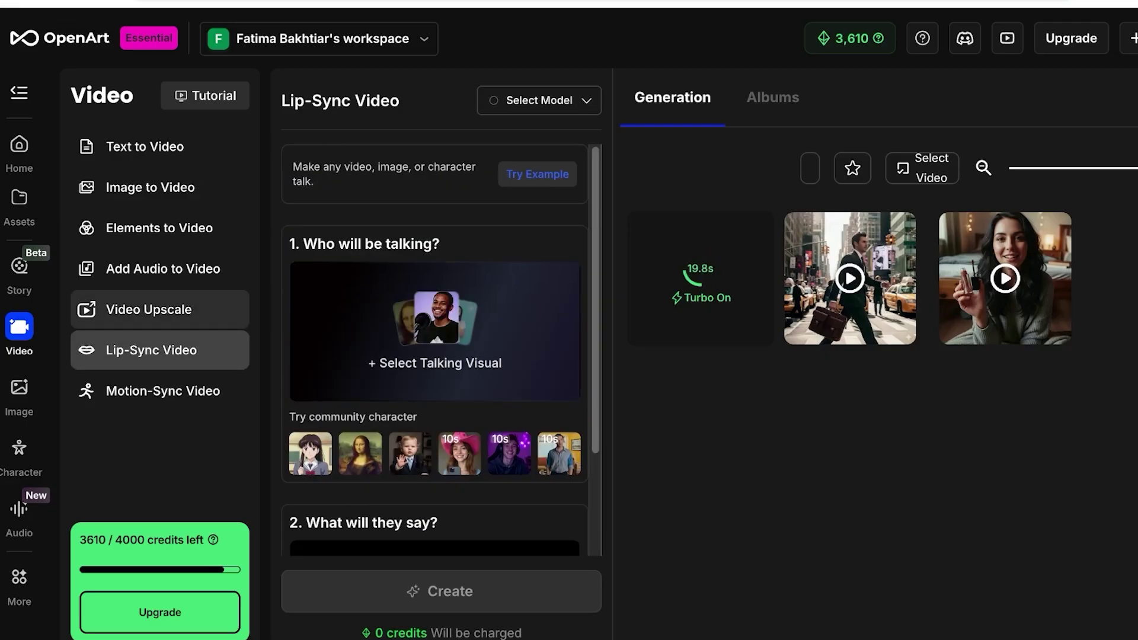
{"action": "left_click", "coordinate": [148, 310]}
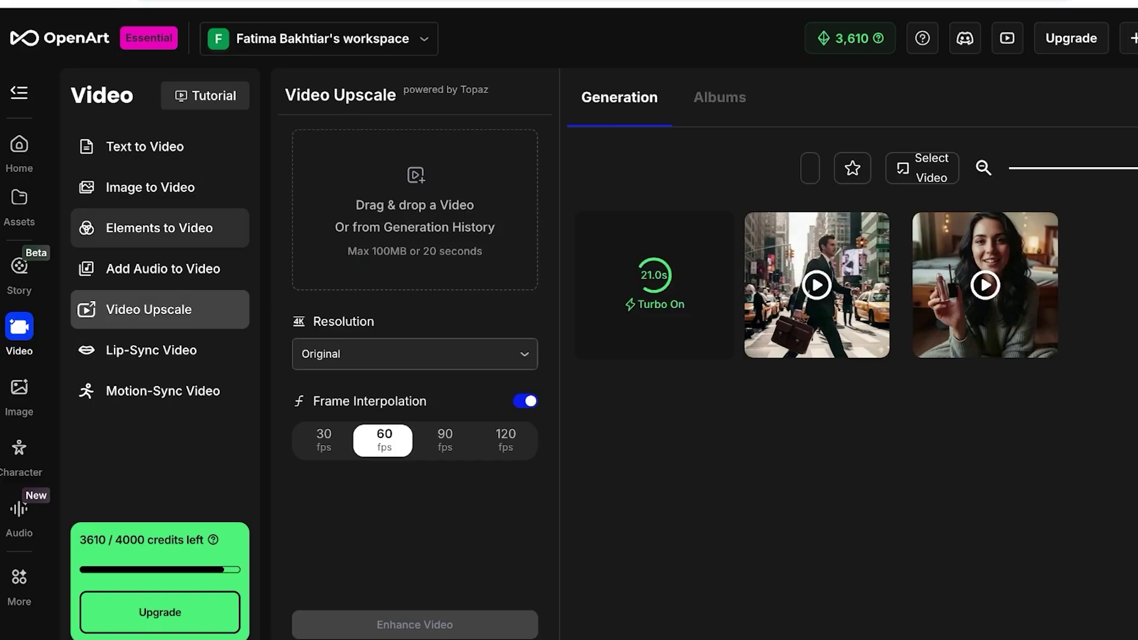
{"action": "left_click", "coordinate": [159, 227]}
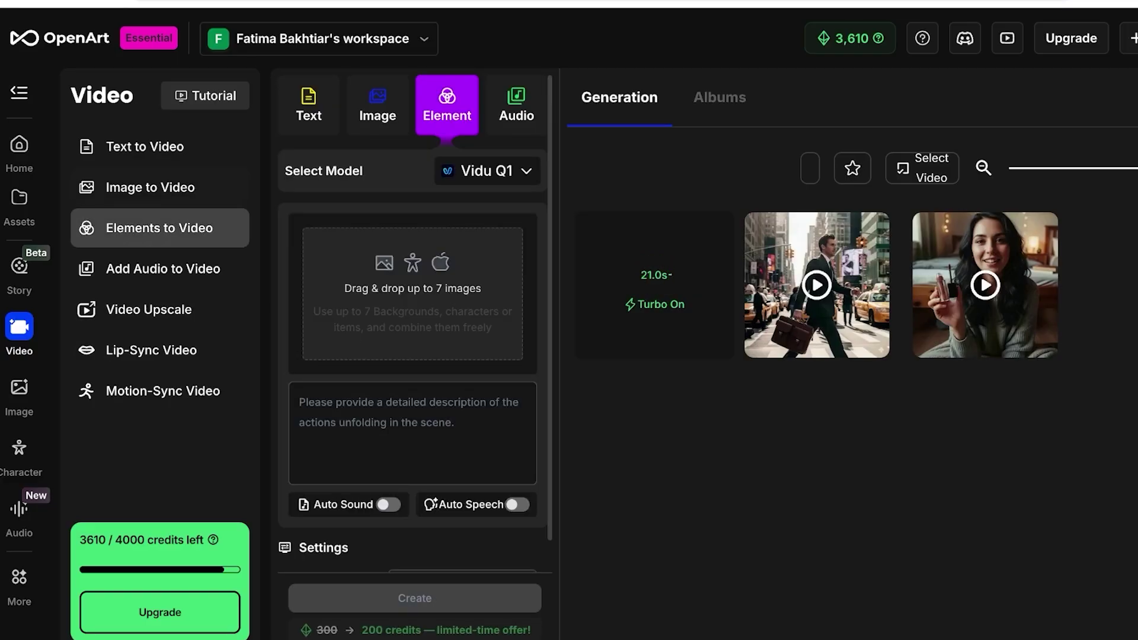
{"action": "left_click", "coordinate": [150, 187]}
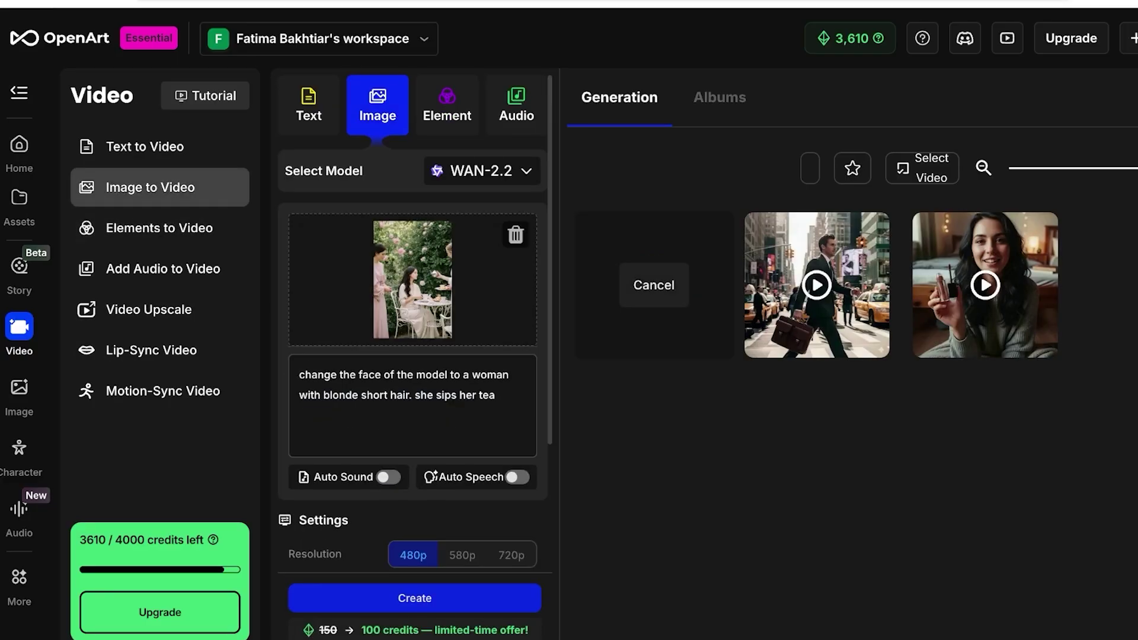
Inspect the finished garden tea face-swap clip and its details, then exit the viewer.
{"action": "mouse_move", "coordinate": [985, 285]}
{"action": "mouse_move", "coordinate": [653, 284]}
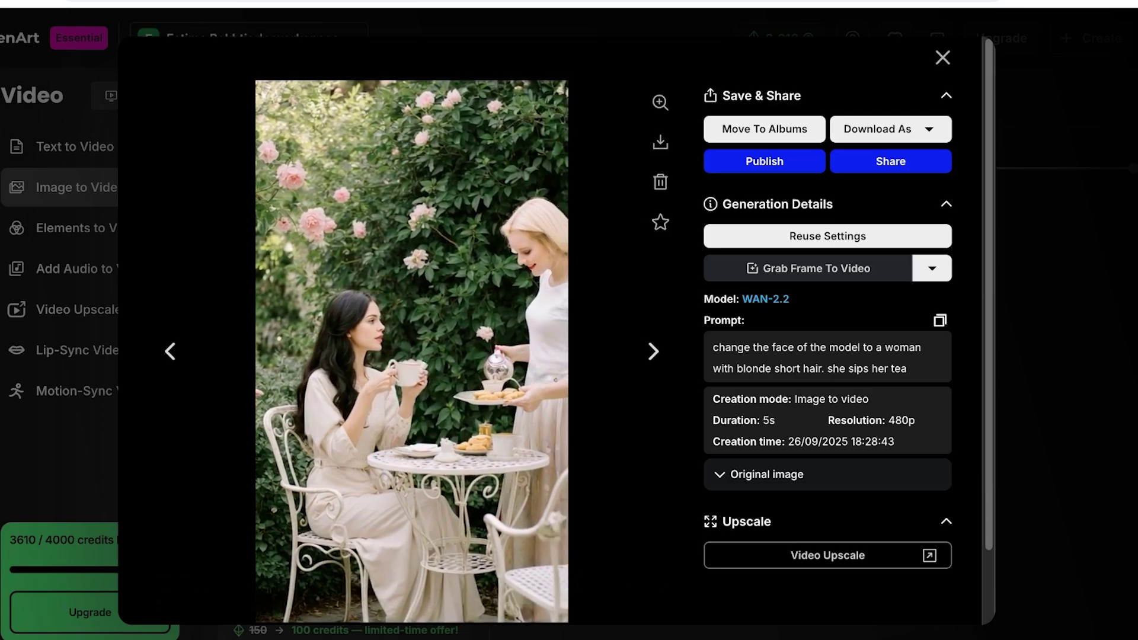
{"action": "key", "text": "Escape"}
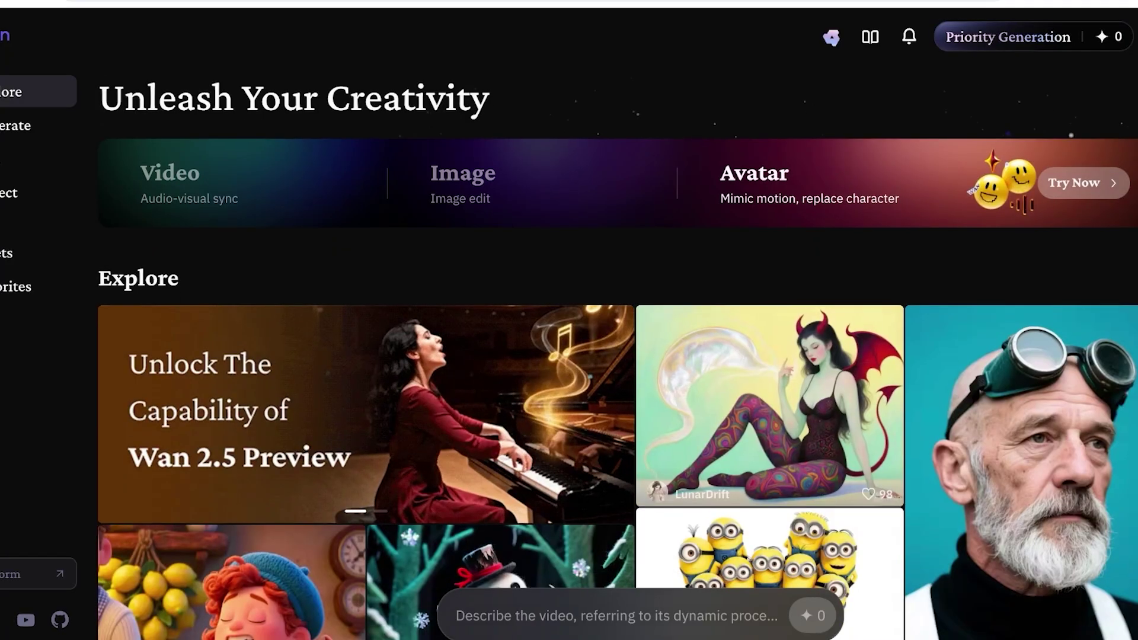
Scroll up and down through the Explore community gallery below the $14,000 Prize Pool banner.
{"action": "scroll", "coordinate": [617, 355], "scroll_direction": "down", "scroll_amount": 10}
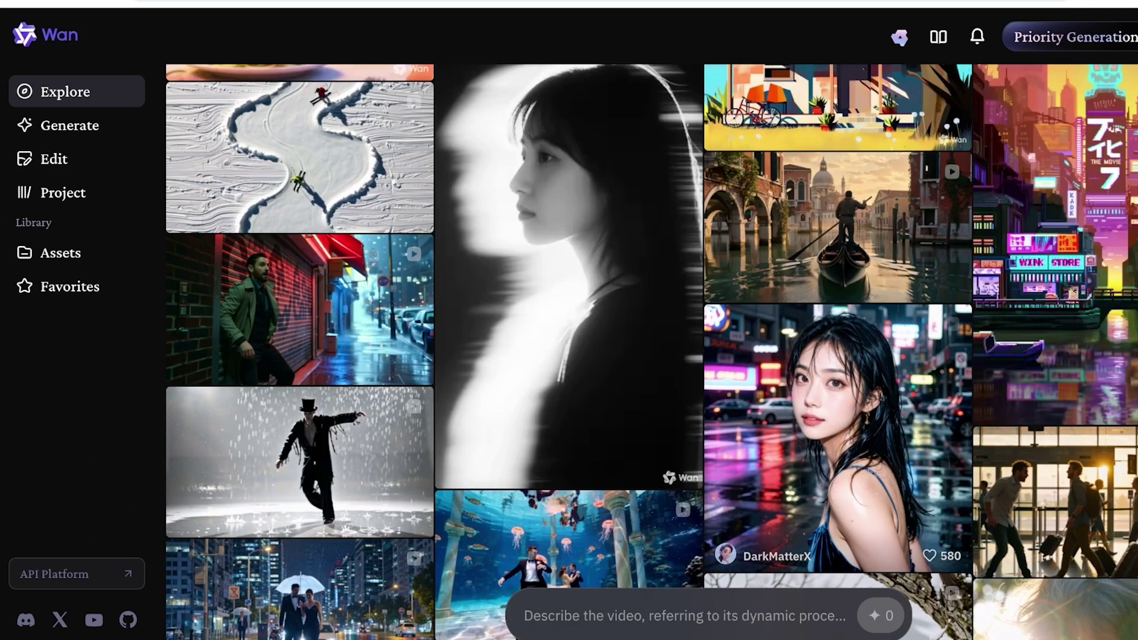
{"action": "scroll", "coordinate": [652, 356], "scroll_direction": "up", "scroll_amount": 10}
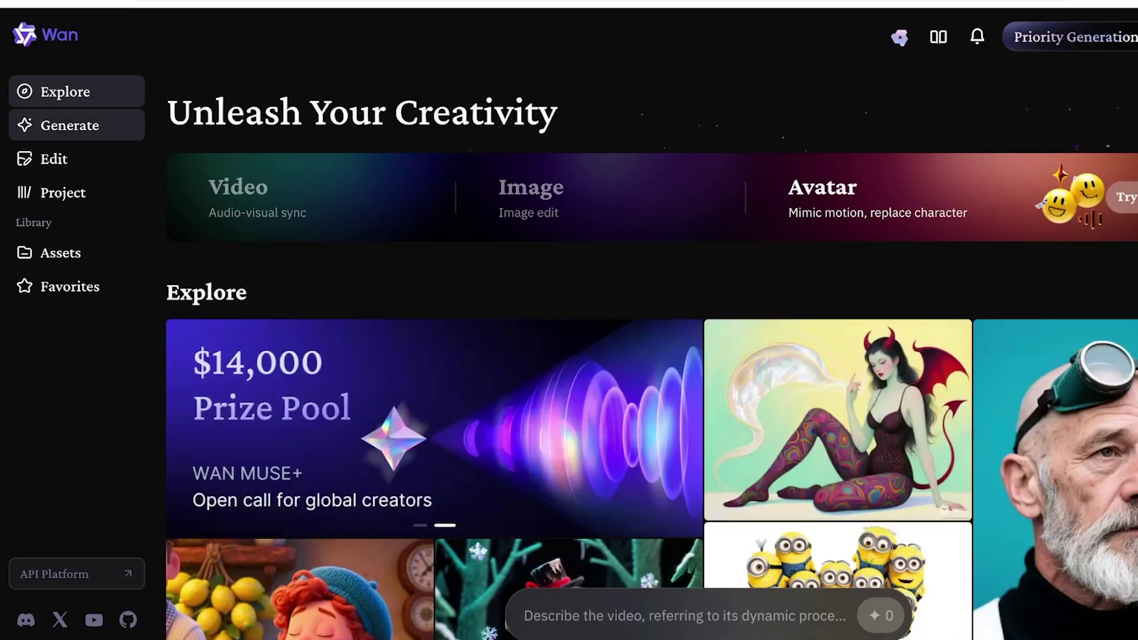
{"action": "scroll", "coordinate": [300, 320], "scroll_direction": "down", "scroll_amount": 10}
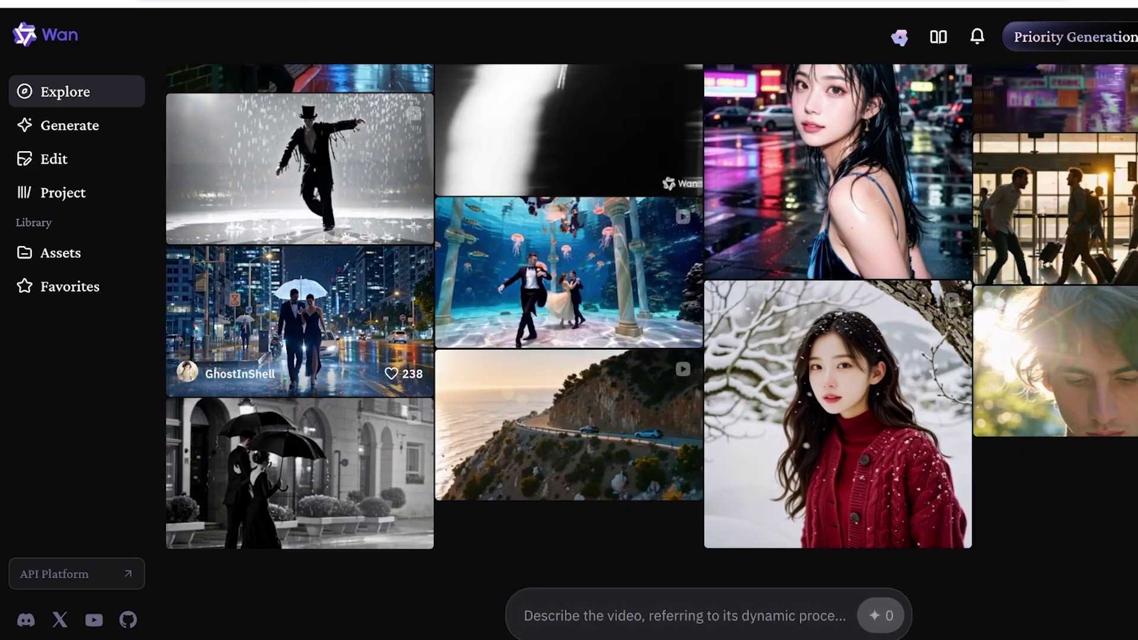
{"action": "scroll", "coordinate": [299, 320], "scroll_direction": "up", "scroll_amount": 10}
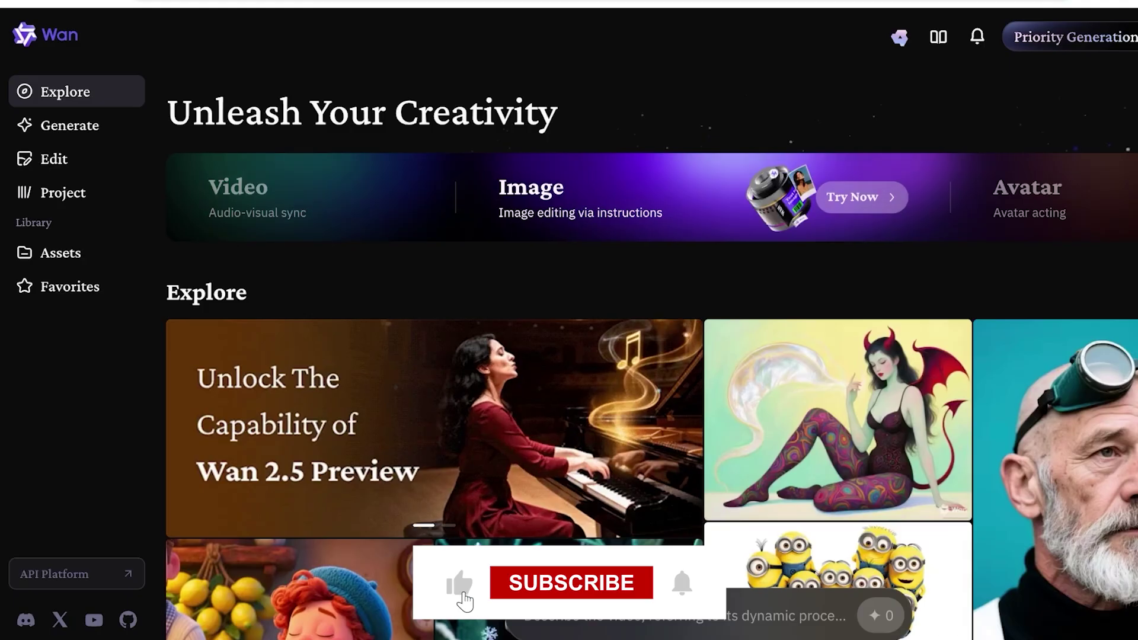
{"action": "scroll", "coordinate": [652, 392], "scroll_direction": "down", "scroll_amount": 3}
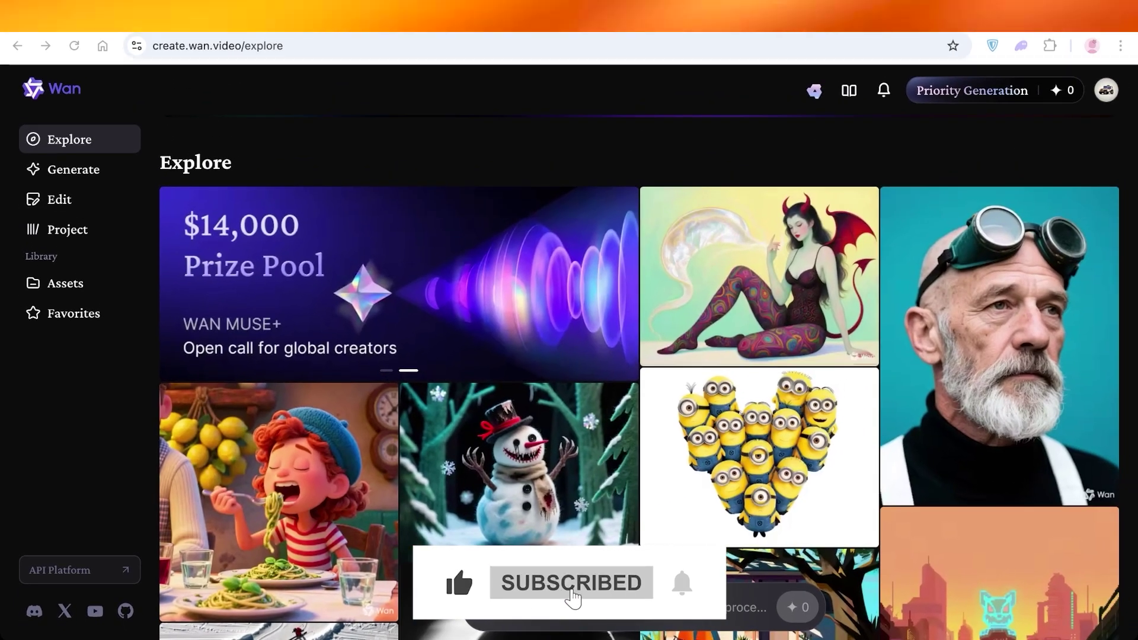